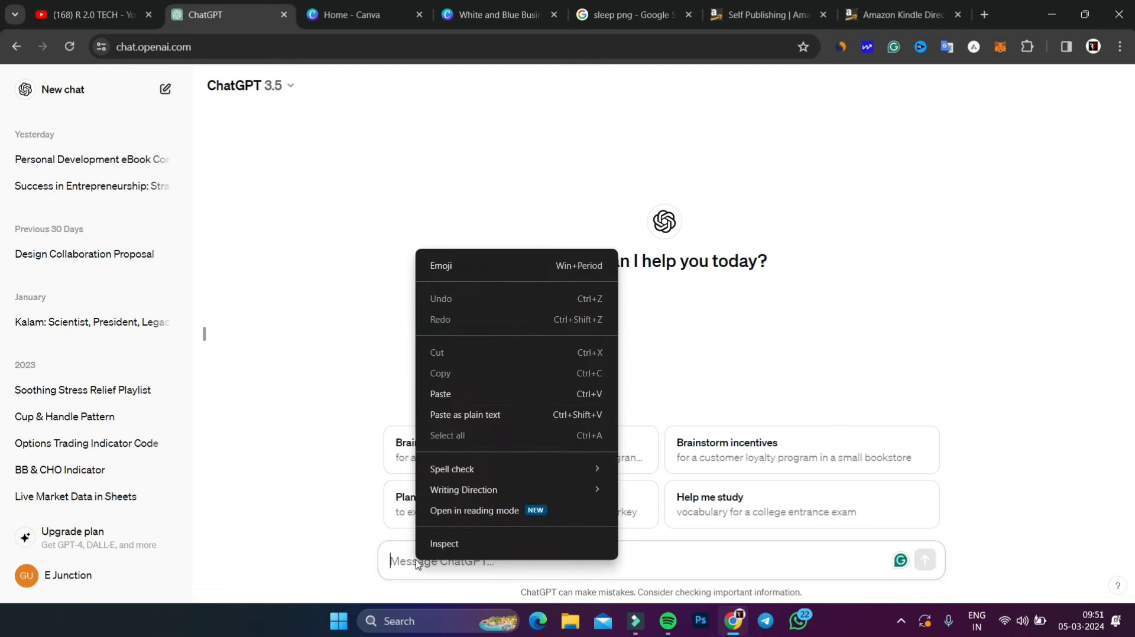
Step: Submit the prompts "GIVE me a 20 concepts to write an ebook" and "write me an ebook about the science of sleep"
{"action": "left_click", "coordinate": [452, 394]}
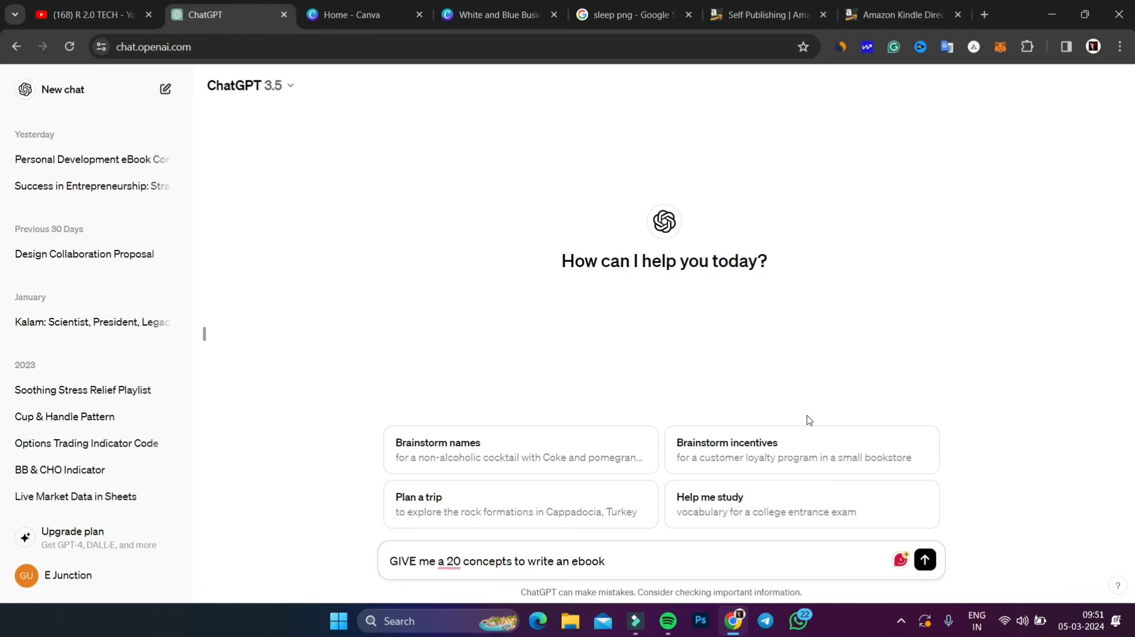
{"action": "left_click", "coordinate": [926, 562]}
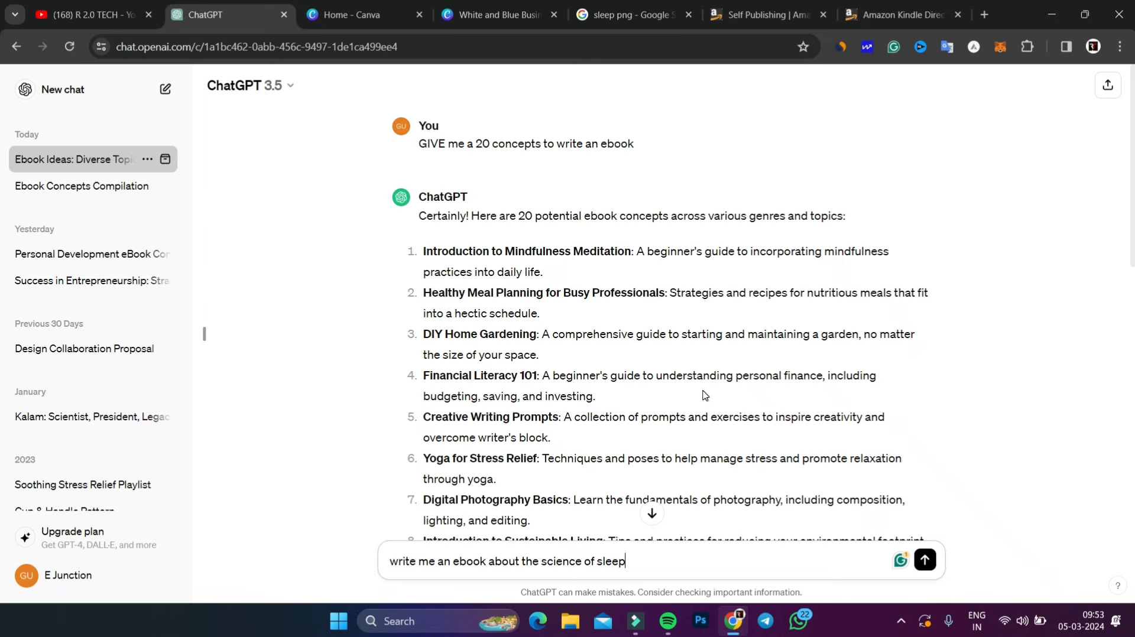
{"action": "scroll", "coordinate": [705, 395], "scroll_direction": "down", "scroll_amount": 1}
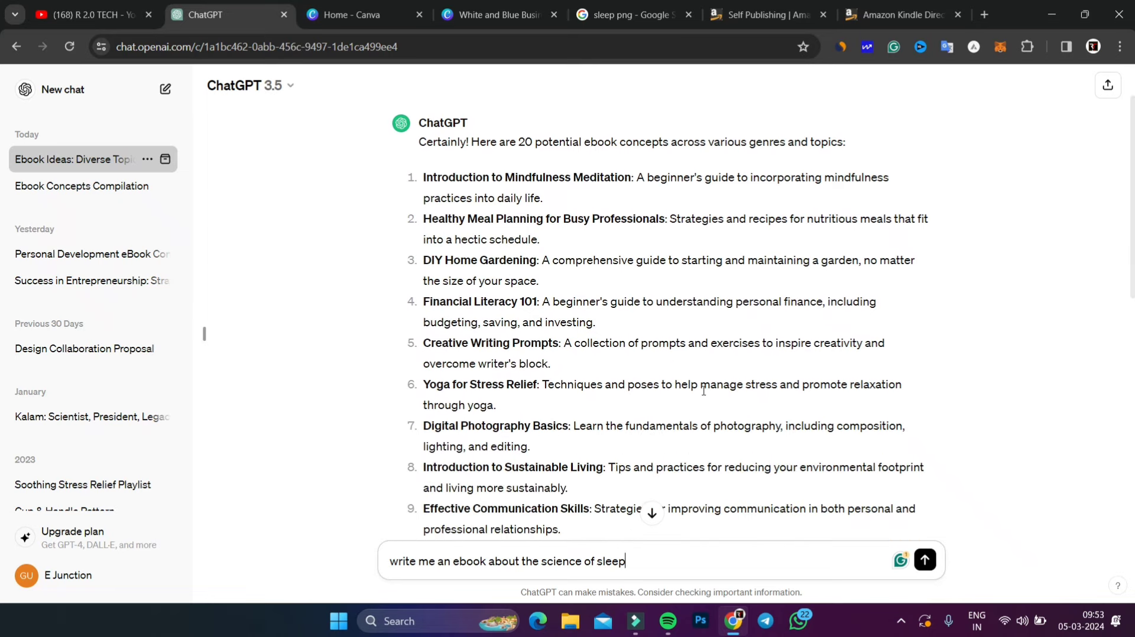
{"action": "left_click", "coordinate": [652, 512]}
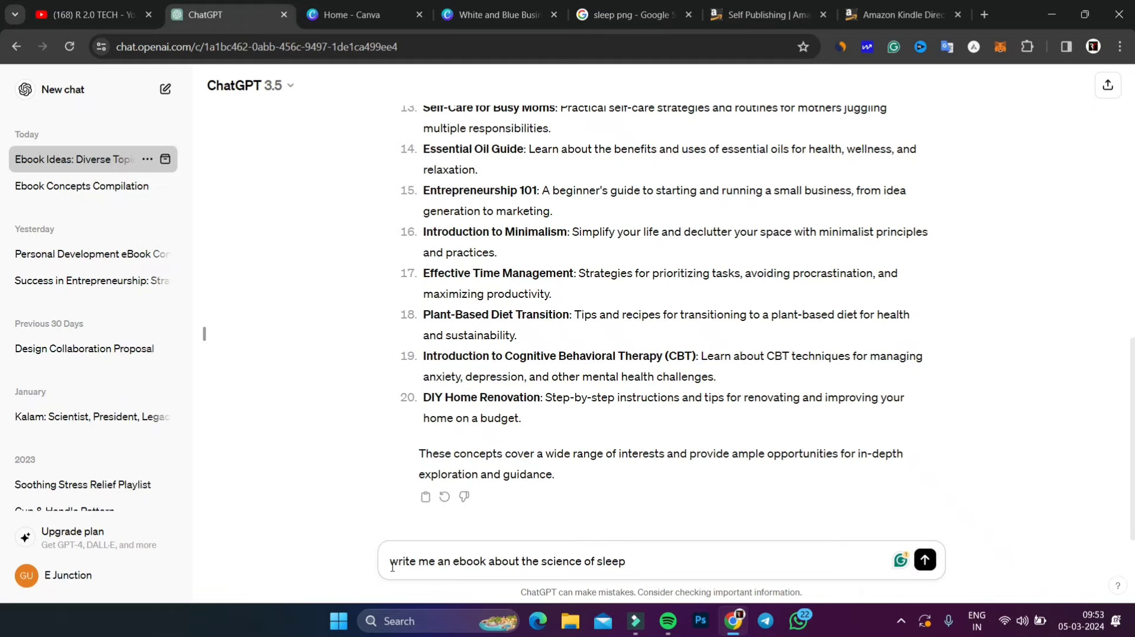
{"action": "left_click", "coordinate": [923, 563]}
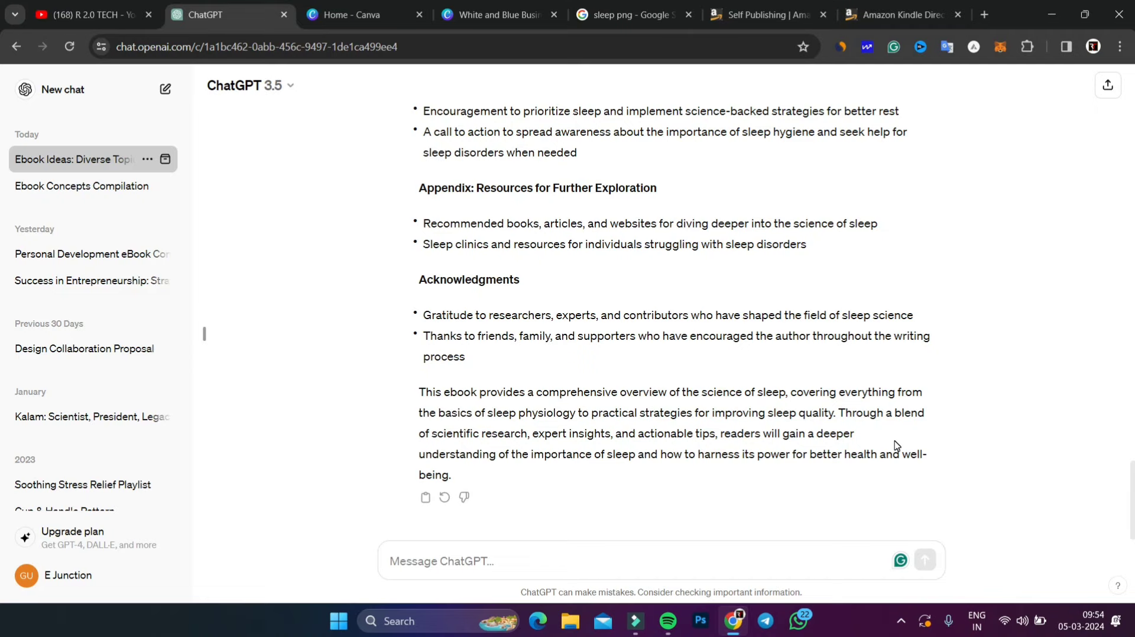
Step: Switch to Canva and search its templates for "ebook"
{"action": "left_click", "coordinate": [362, 14]}
{"action": "mouse_move", "coordinate": [361, 91]}
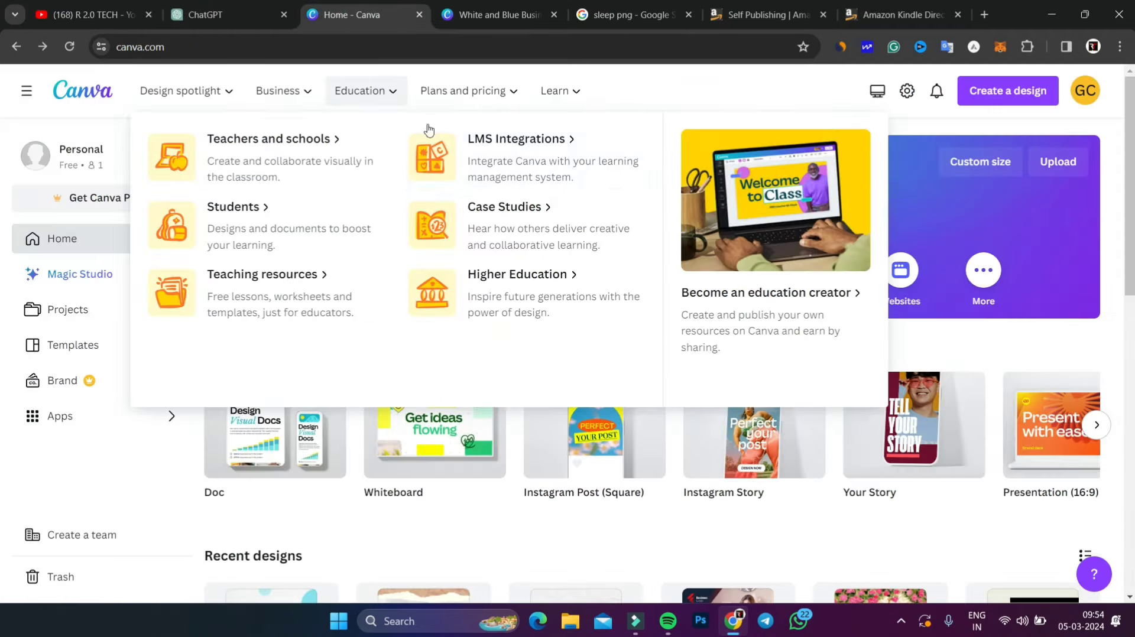
{"action": "left_click", "coordinate": [526, 215]}
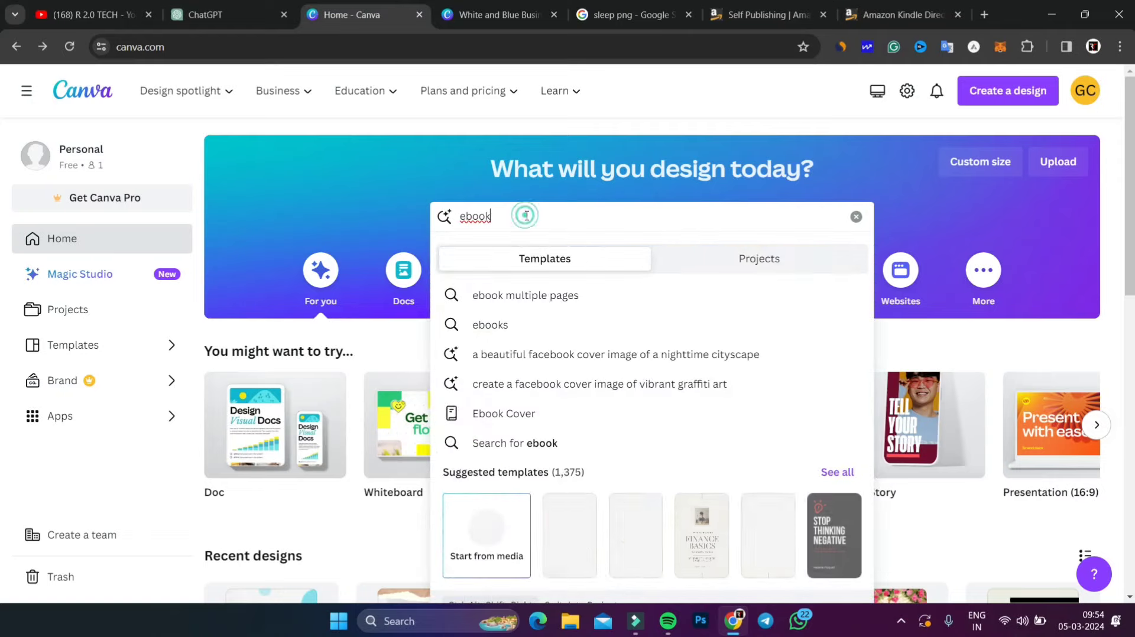
{"action": "key", "text": "Return"}
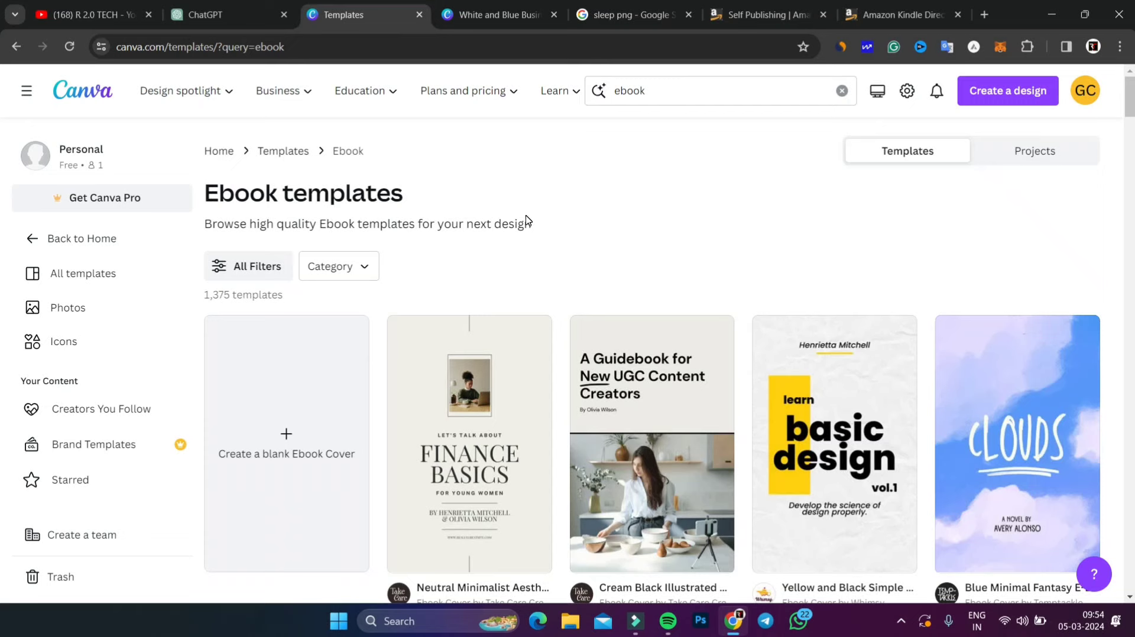
Step: Browse the ebook templates and open the Black Textured Self-Help Ebook Cover ("Stop Thinking Negative") for customisation
{"action": "scroll", "coordinate": [526, 221], "scroll_direction": "down", "scroll_amount": 18}
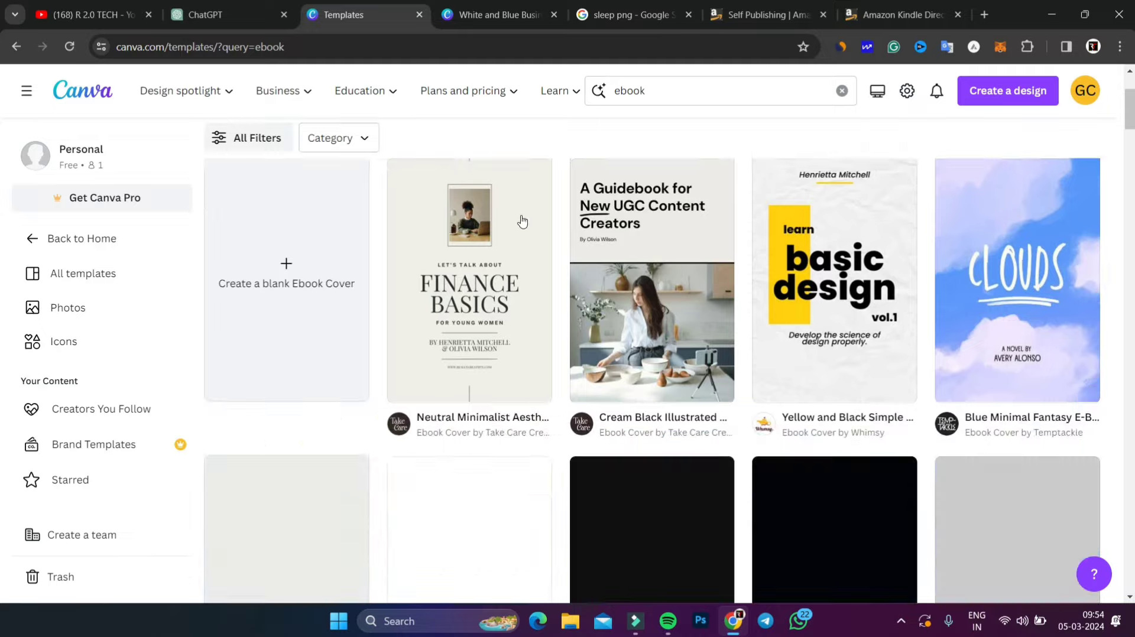
{"action": "scroll", "coordinate": [559, 203], "scroll_direction": "down", "scroll_amount": 14}
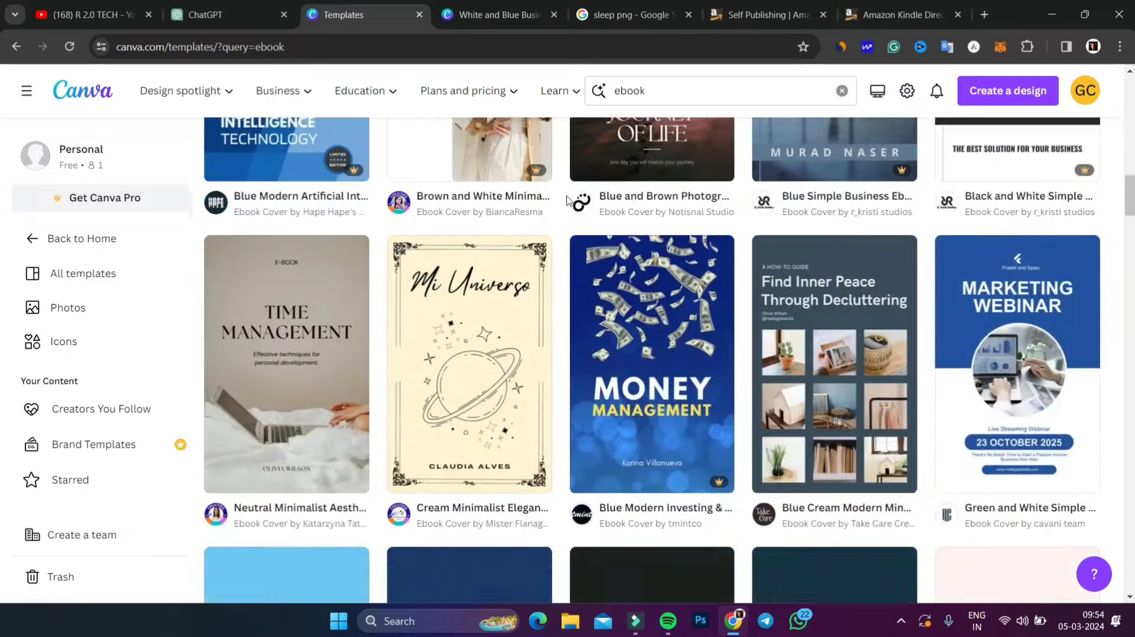
{"action": "scroll", "coordinate": [586, 193], "scroll_direction": "down", "scroll_amount": 10}
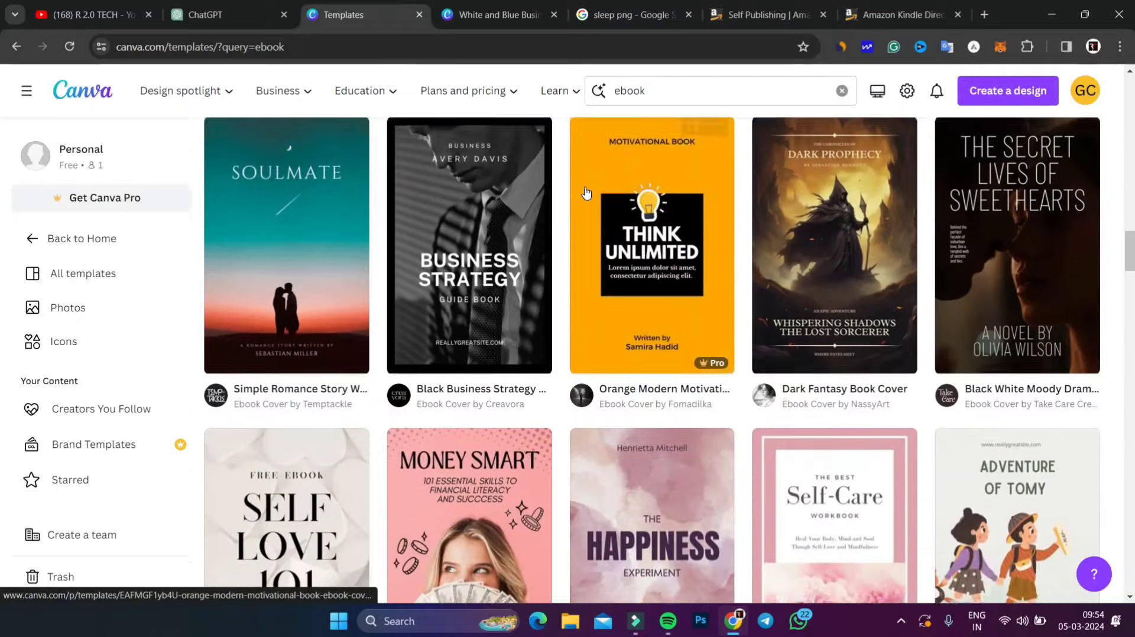
{"action": "scroll", "coordinate": [586, 192], "scroll_direction": "down", "scroll_amount": 10}
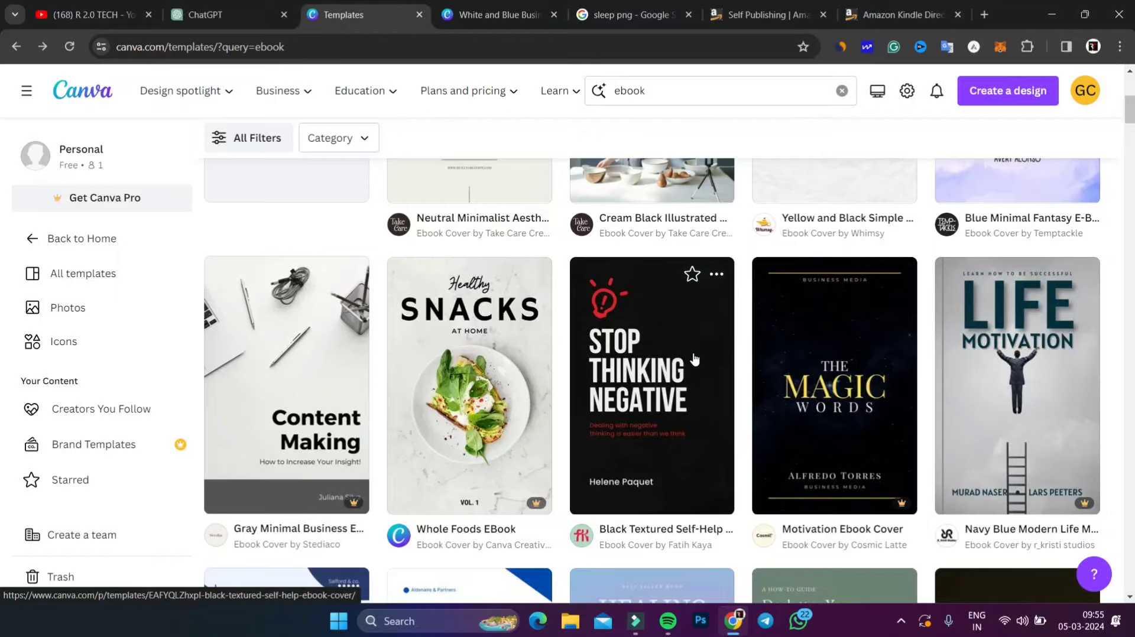
{"action": "left_click", "coordinate": [691, 274]}
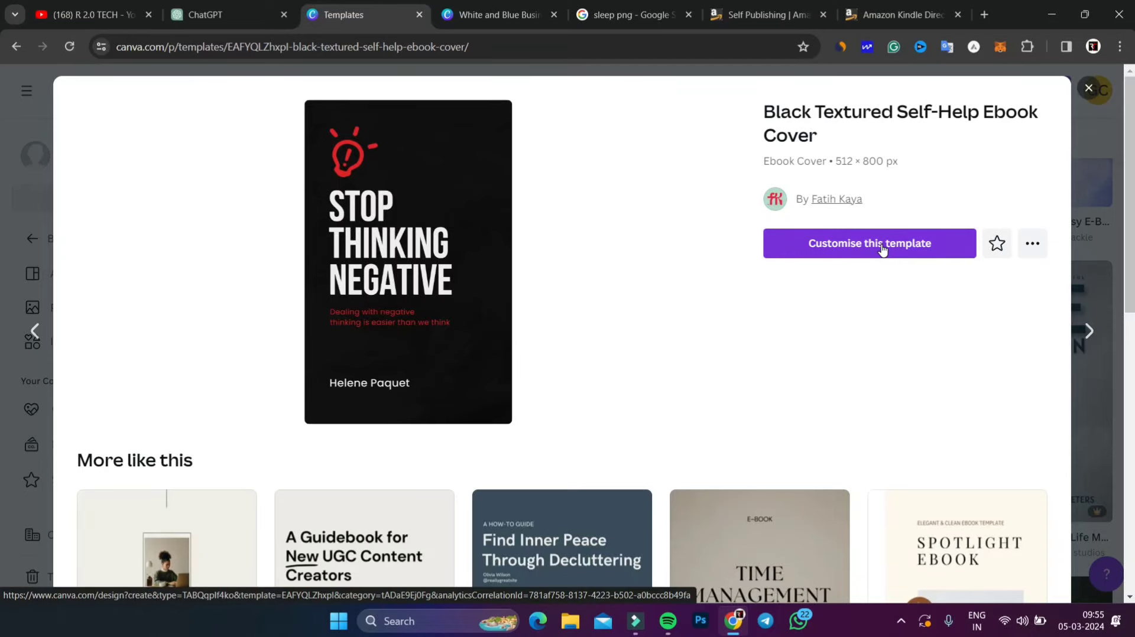
{"action": "left_click", "coordinate": [882, 247]}
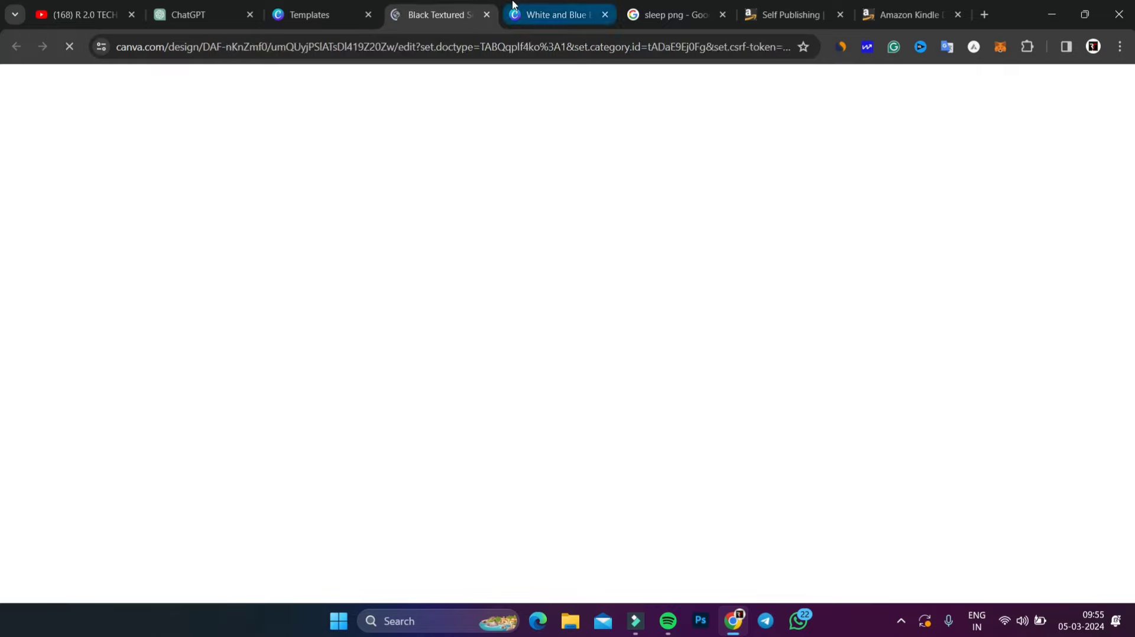
{"action": "left_click", "coordinate": [513, 6]}
{"action": "left_click", "coordinate": [437, 6]}
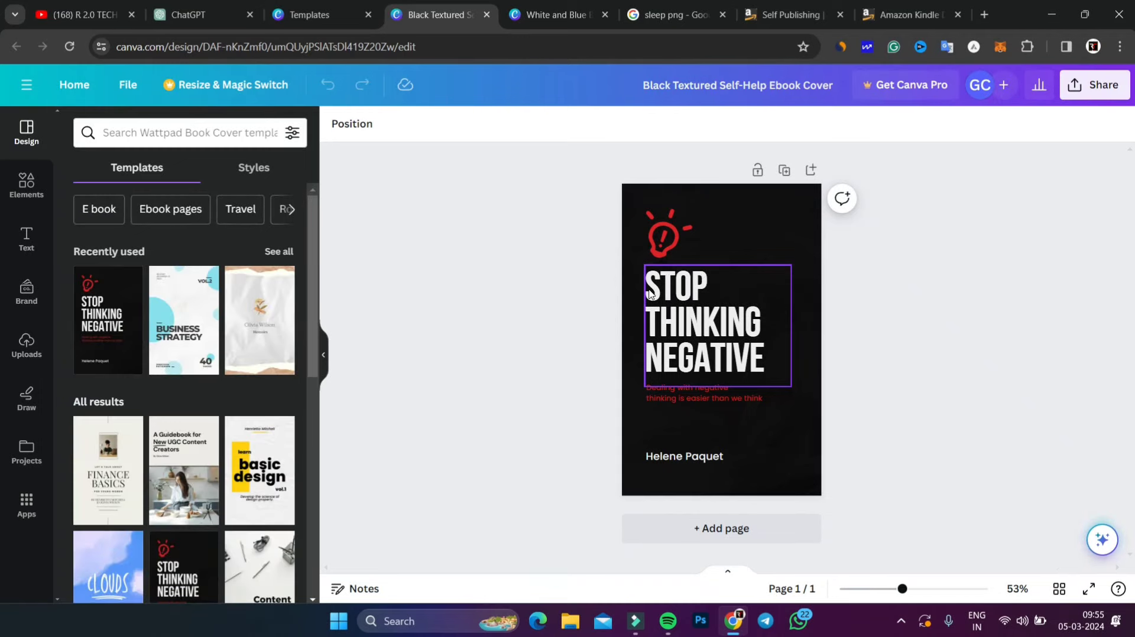
Step: Switch to the White and Blue Business Strategy Ebook Cover design and view its cover and second page
{"action": "left_click", "coordinate": [649, 293]}
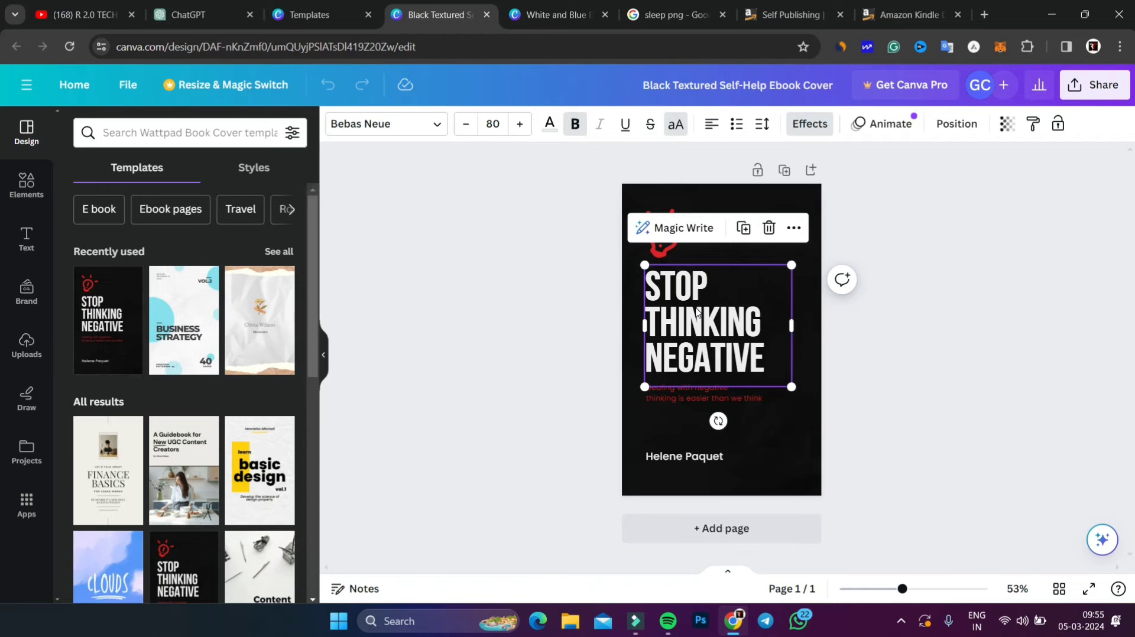
{"action": "key", "text": "ctrl+Tab"}
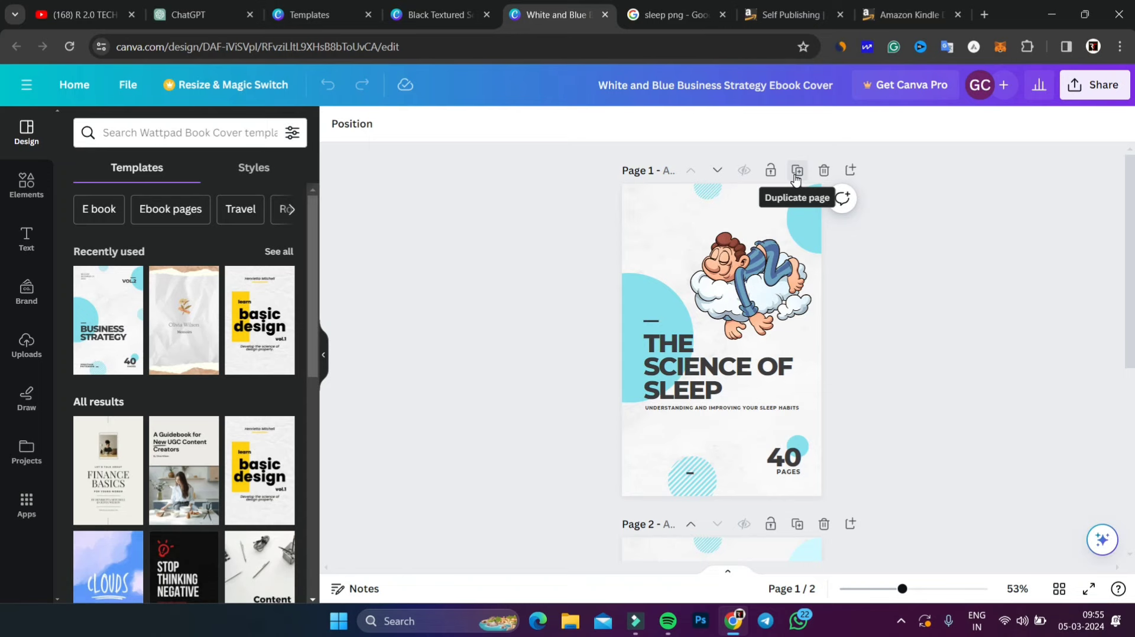
{"action": "scroll", "coordinate": [796, 180], "scroll_direction": "down", "scroll_amount": 5}
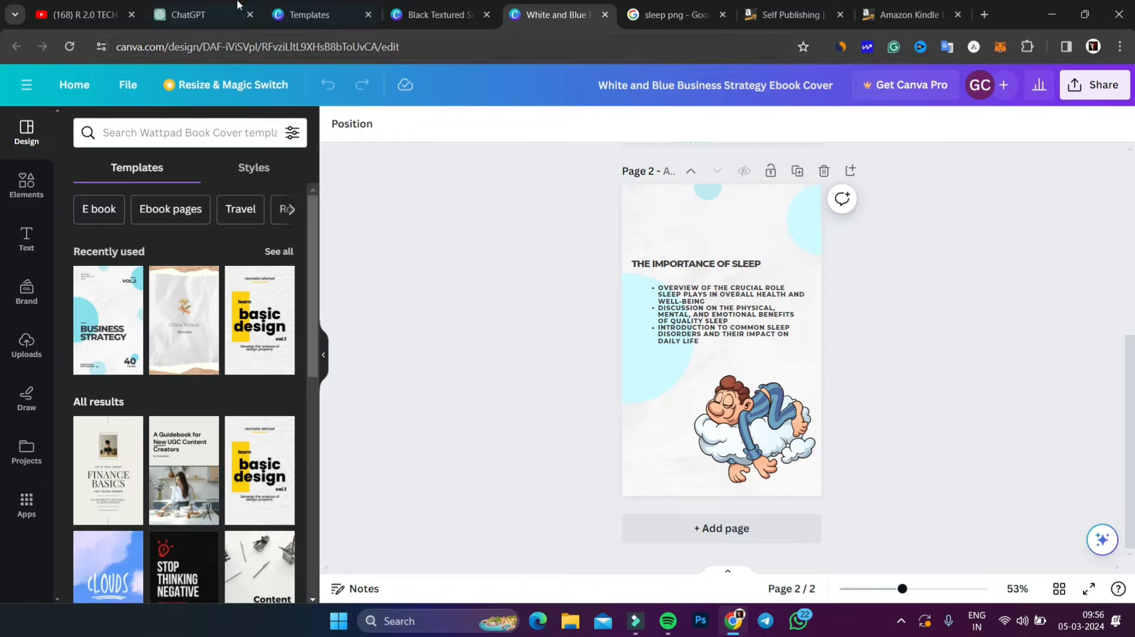
Step: Highlight the Chapter 1 title "The Basics of Sleep" in the ChatGPT outline and the matching heading on page 2 of the Canva design
{"action": "left_click", "coordinate": [188, 14]}
{"action": "scroll", "coordinate": [546, 205], "scroll_direction": "up", "scroll_amount": 20}
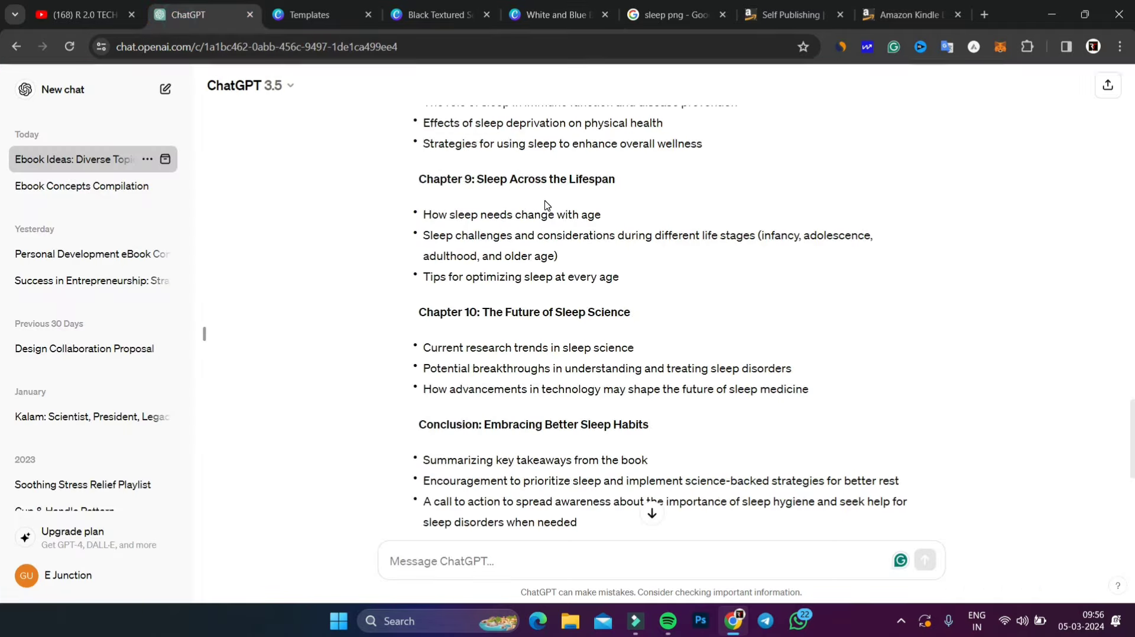
{"action": "scroll", "coordinate": [546, 205], "scroll_direction": "down", "scroll_amount": 2}
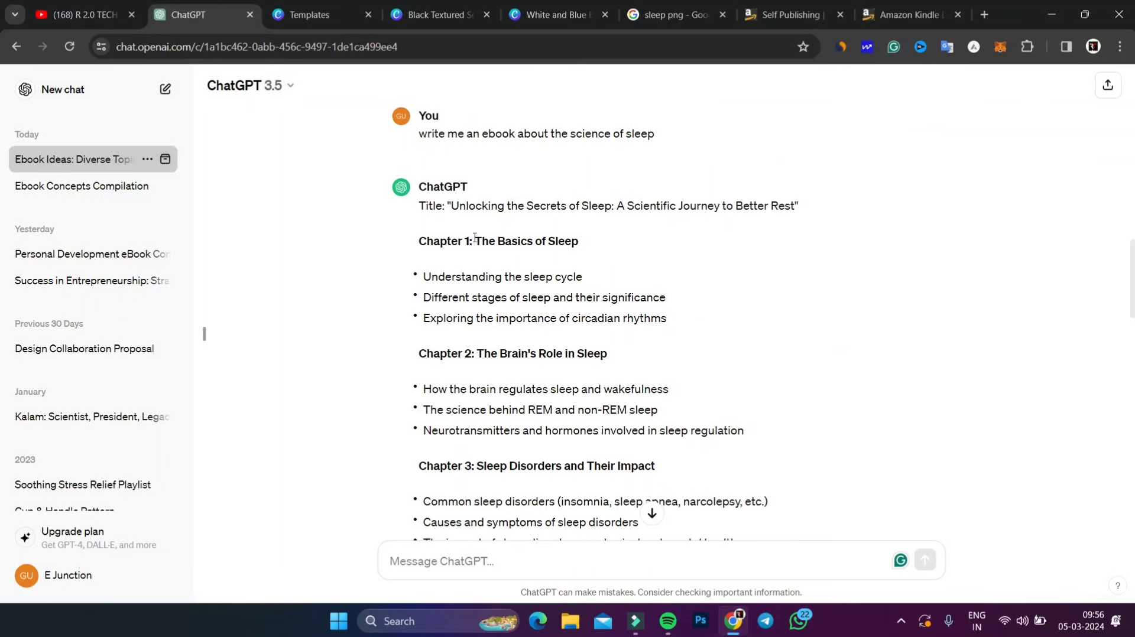
{"action": "left_click_drag", "start_coordinate": [475, 241], "coordinate": [579, 241]}
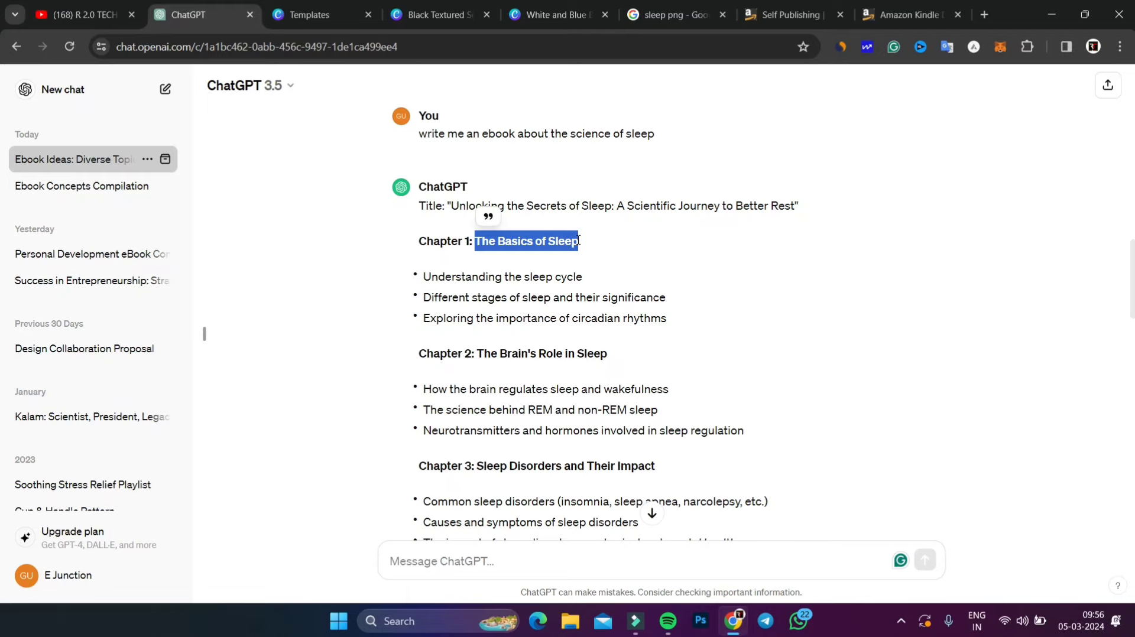
{"action": "left_click", "coordinate": [556, 14]}
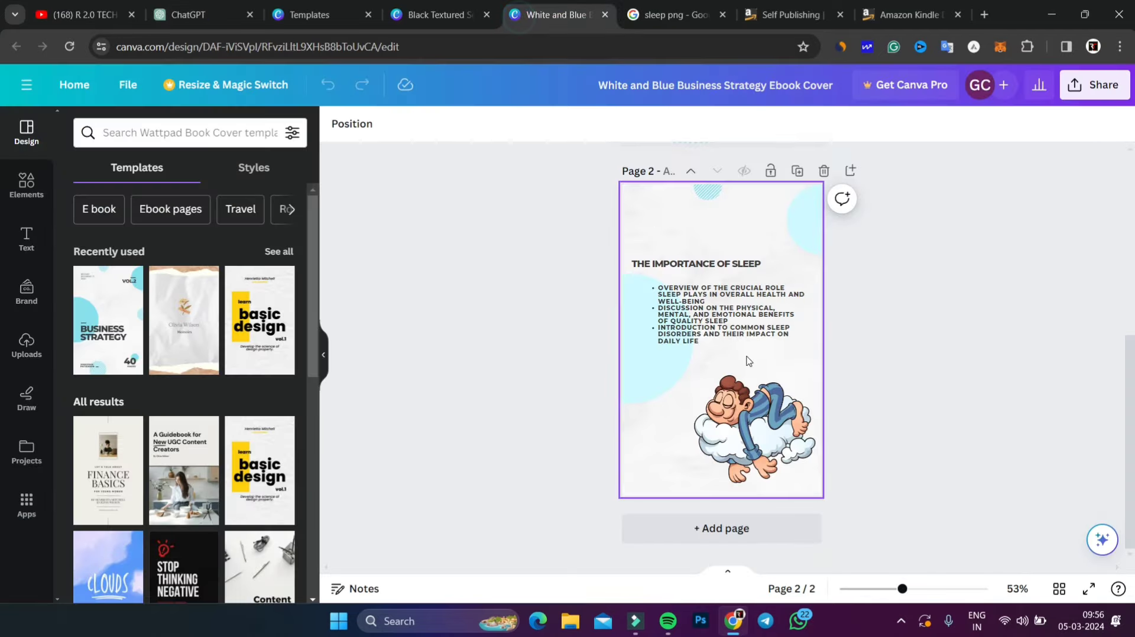
{"action": "left_click", "coordinate": [720, 267]}
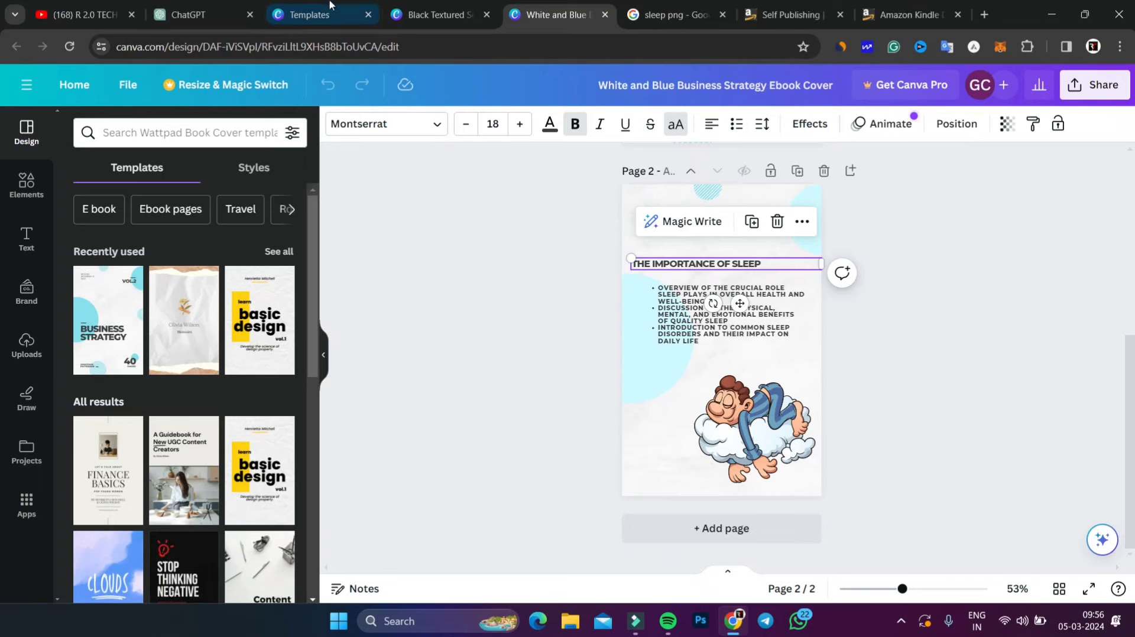
Step: Highlight the three Chapter 1 bullet points in ChatGPT and the corresponding bullet text box on page 2 of the Canva design
{"action": "left_click", "coordinate": [229, 10]}
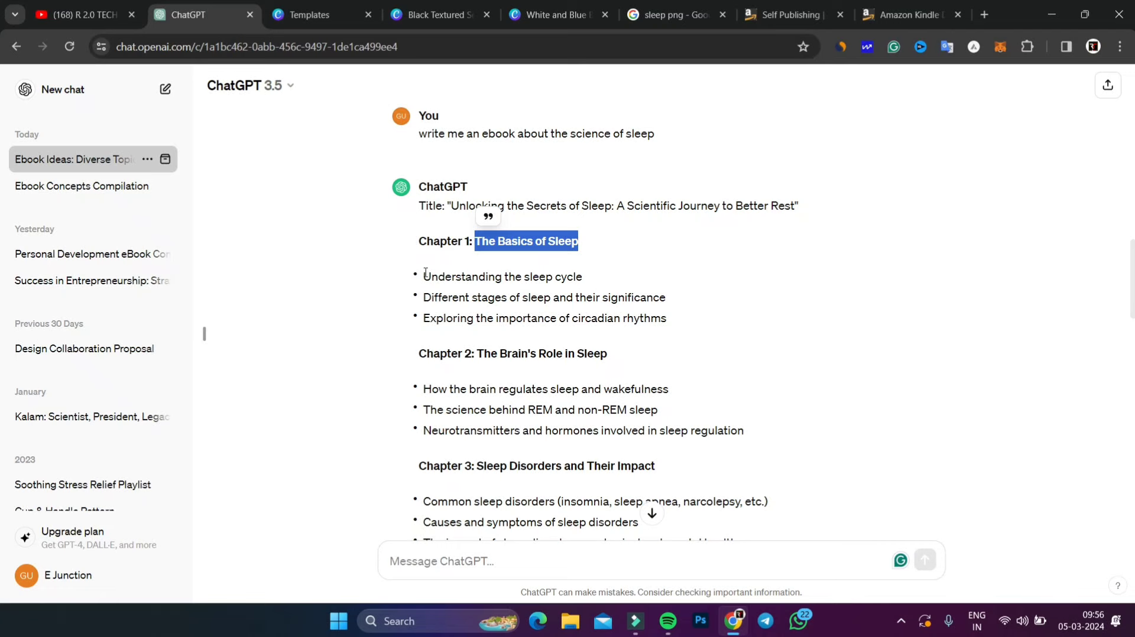
{"action": "left_click_drag", "start_coordinate": [424, 273], "coordinate": [662, 321]}
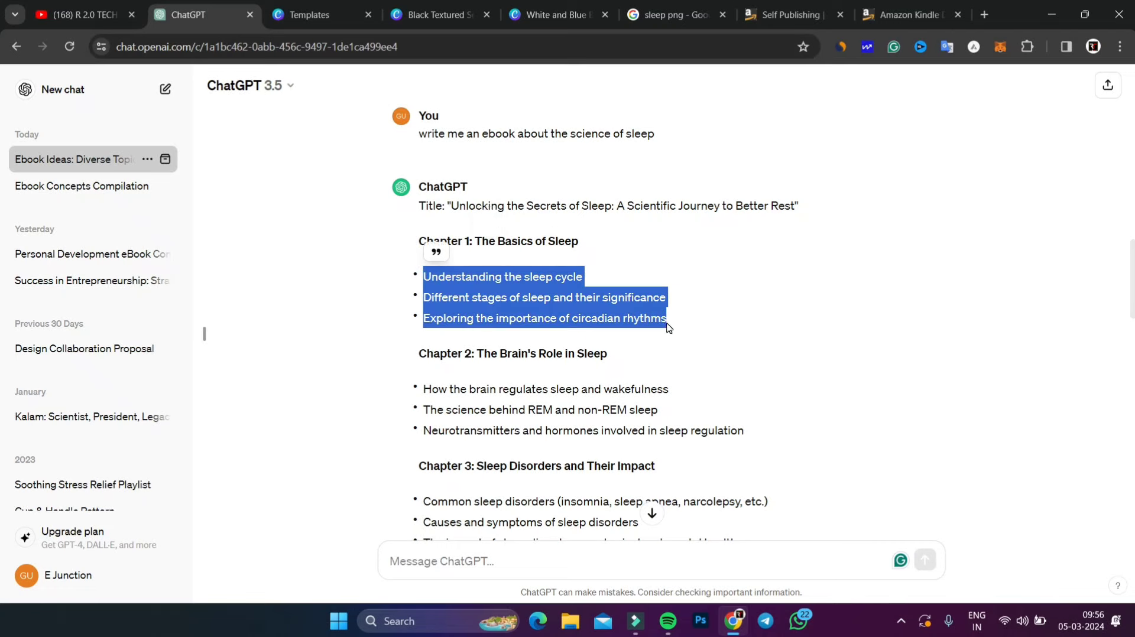
{"action": "left_click", "coordinate": [525, 8]}
{"action": "left_click", "coordinate": [662, 295]}
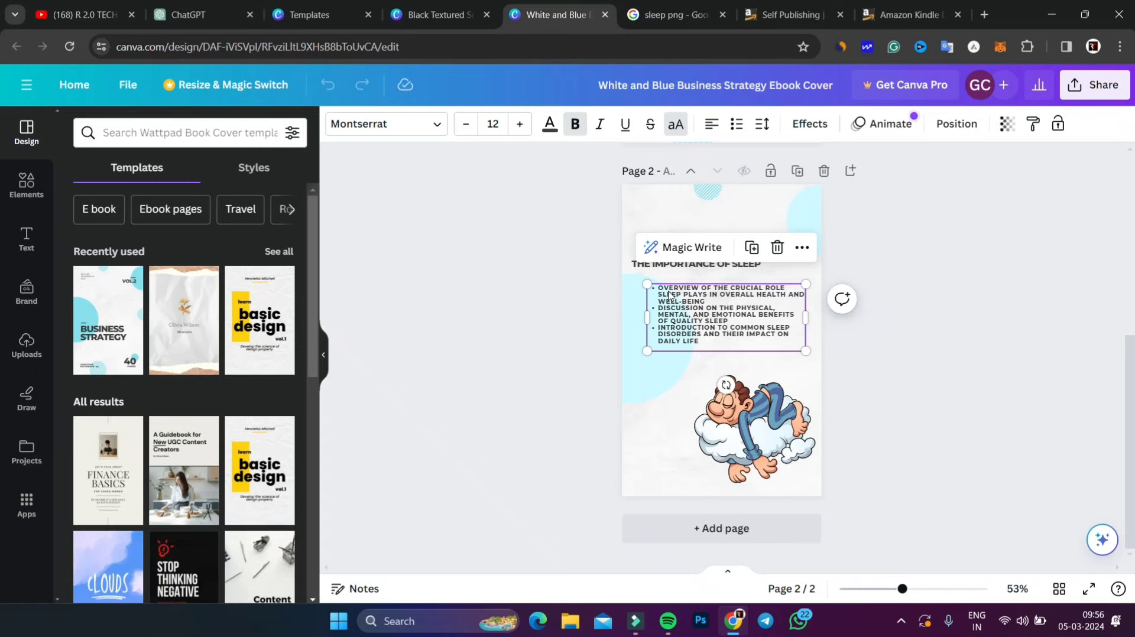
{"action": "left_click", "coordinate": [935, 215]}
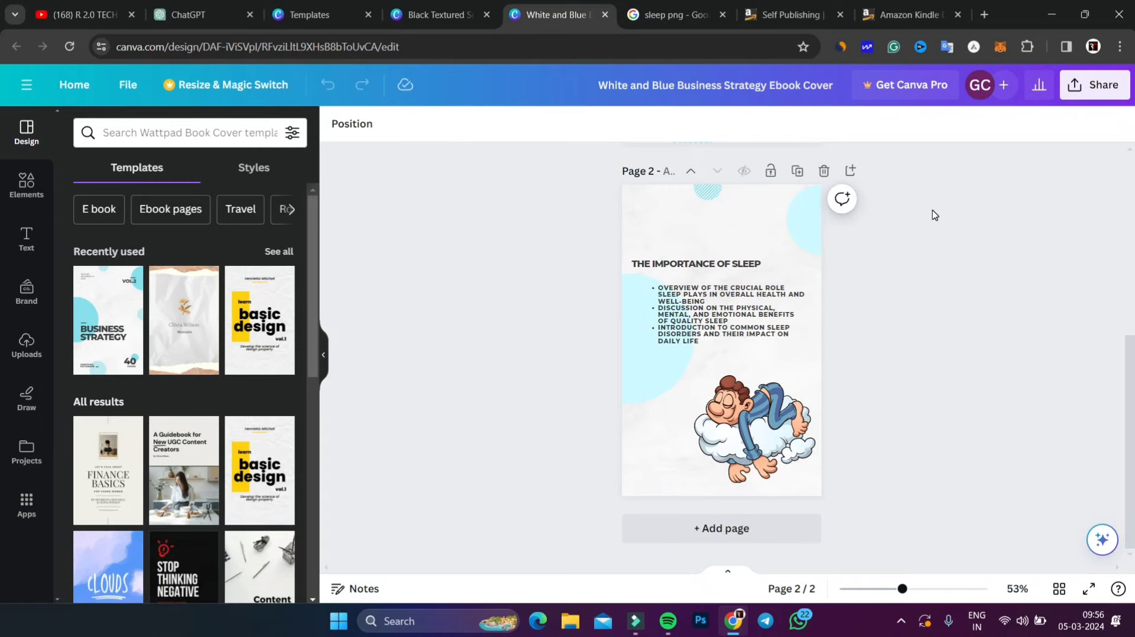
Step: Duplicate page 2 of the ebook design and copy the Chapter 2 title "The Brain's Role in Sleep" from ChatGPT
{"action": "left_click", "coordinate": [799, 173]}
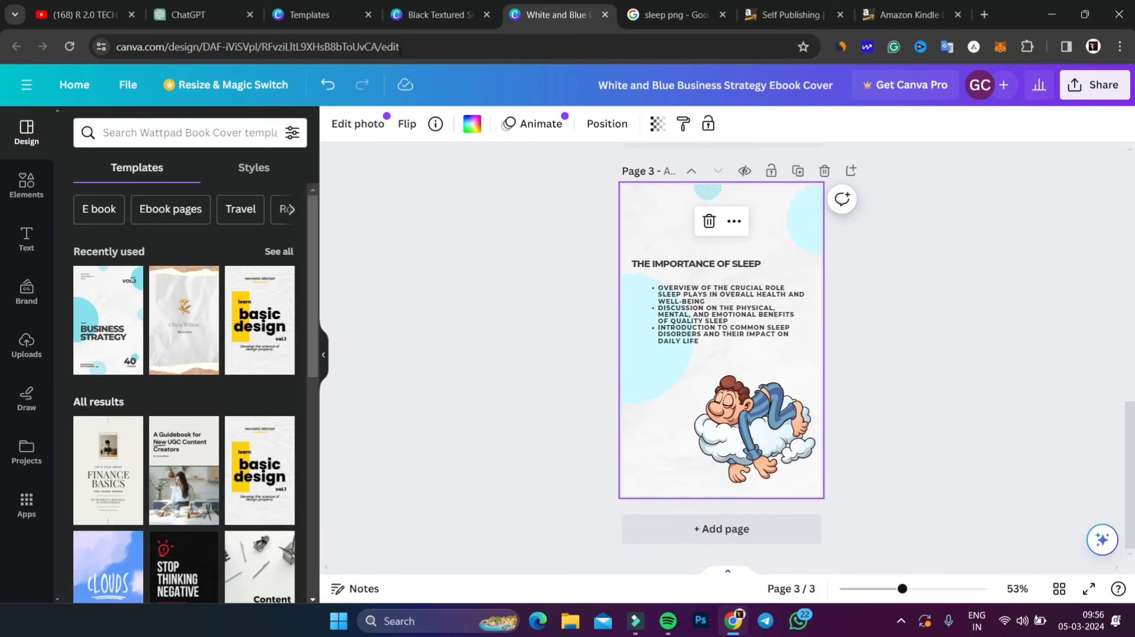
{"action": "left_click", "coordinate": [195, 15]}
{"action": "scroll", "coordinate": [436, 248], "scroll_direction": "down", "scroll_amount": 2}
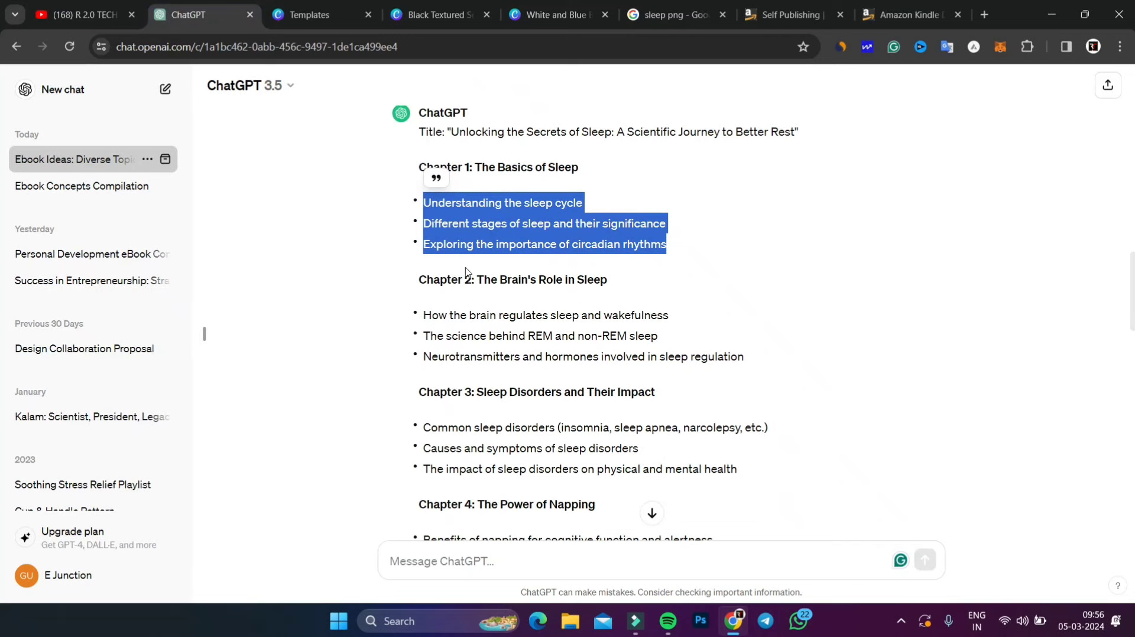
{"action": "left_click_drag", "start_coordinate": [477, 279], "coordinate": [606, 275]}
{"action": "right_click", "coordinate": [603, 273]}
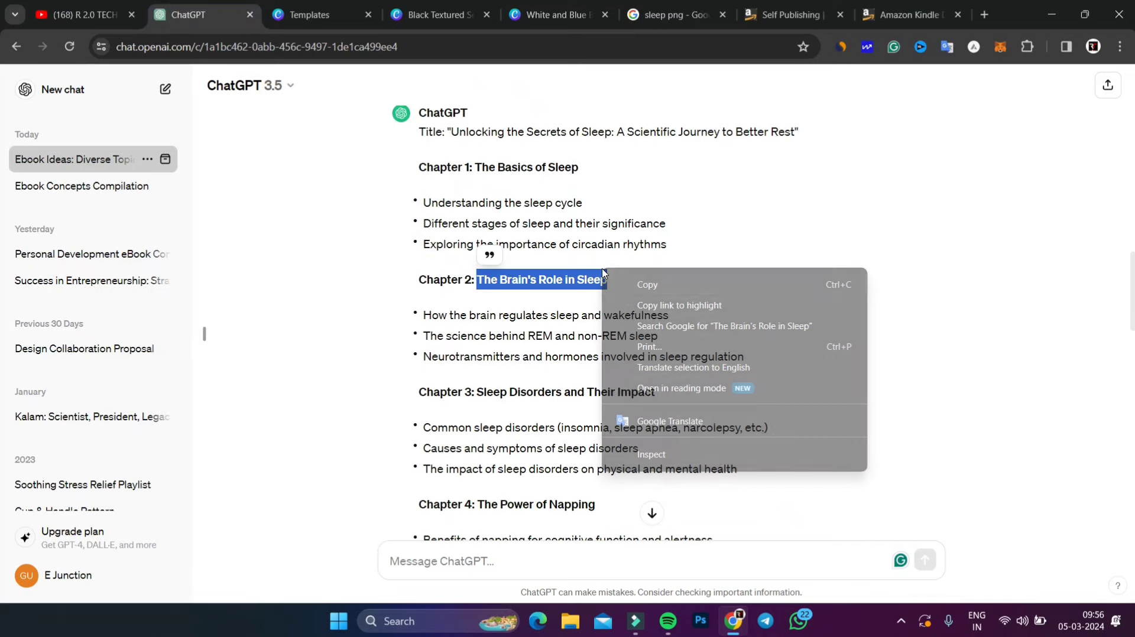
{"action": "left_click", "coordinate": [631, 283]}
Step: Replace the heading on page 3 of the Canva ebook with the copied text "The Brain's Role in Sleep"
{"action": "left_click", "coordinate": [553, 14]}
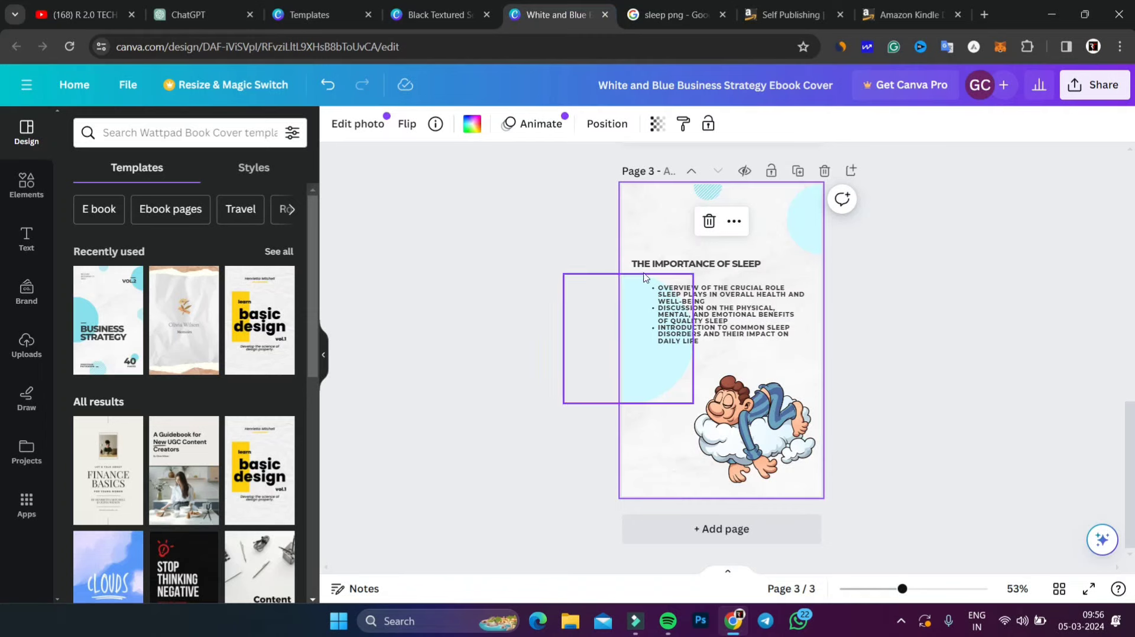
{"action": "left_click", "coordinate": [681, 263]}
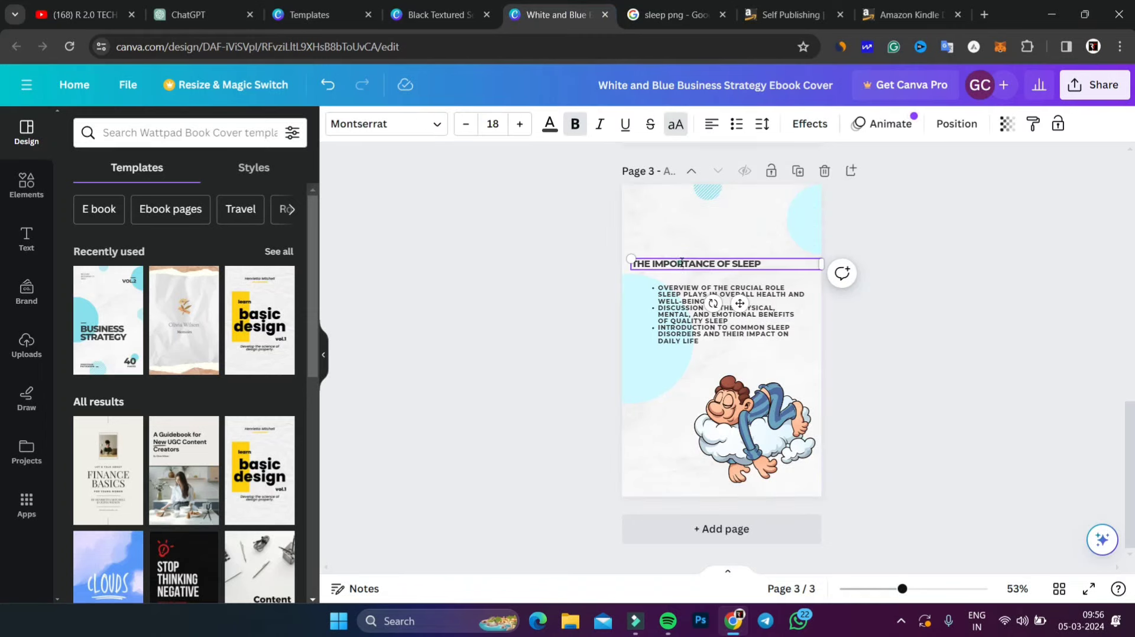
{"action": "double_click", "coordinate": [681, 264]}
{"action": "key", "text": "ctrl+a"}
{"action": "right_click", "coordinate": [681, 264]}
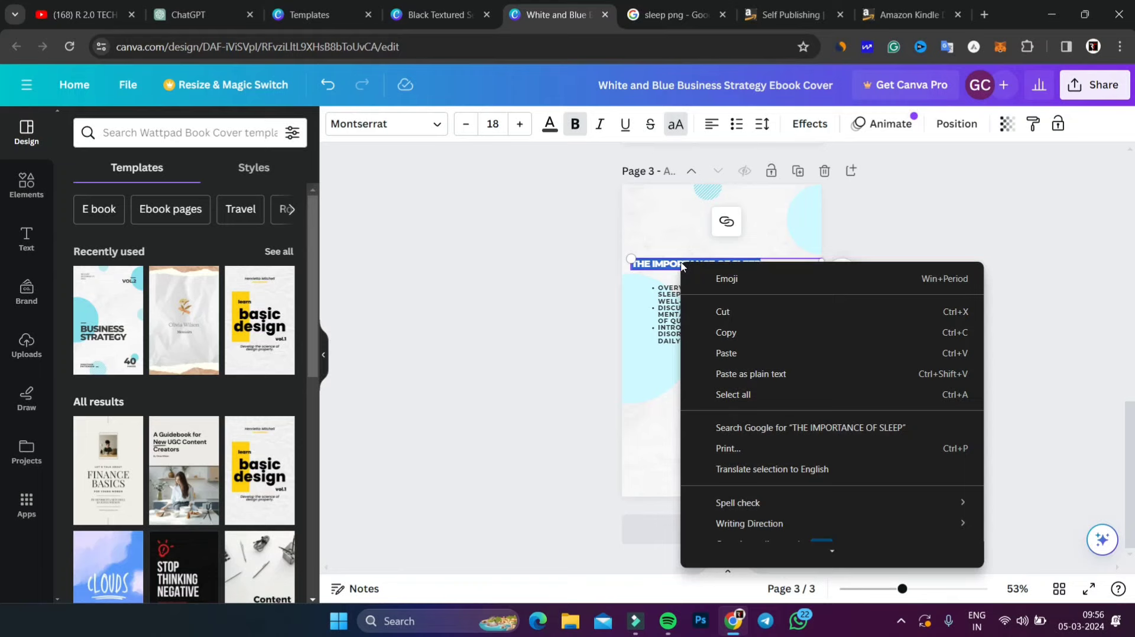
{"action": "left_click", "coordinate": [726, 354]}
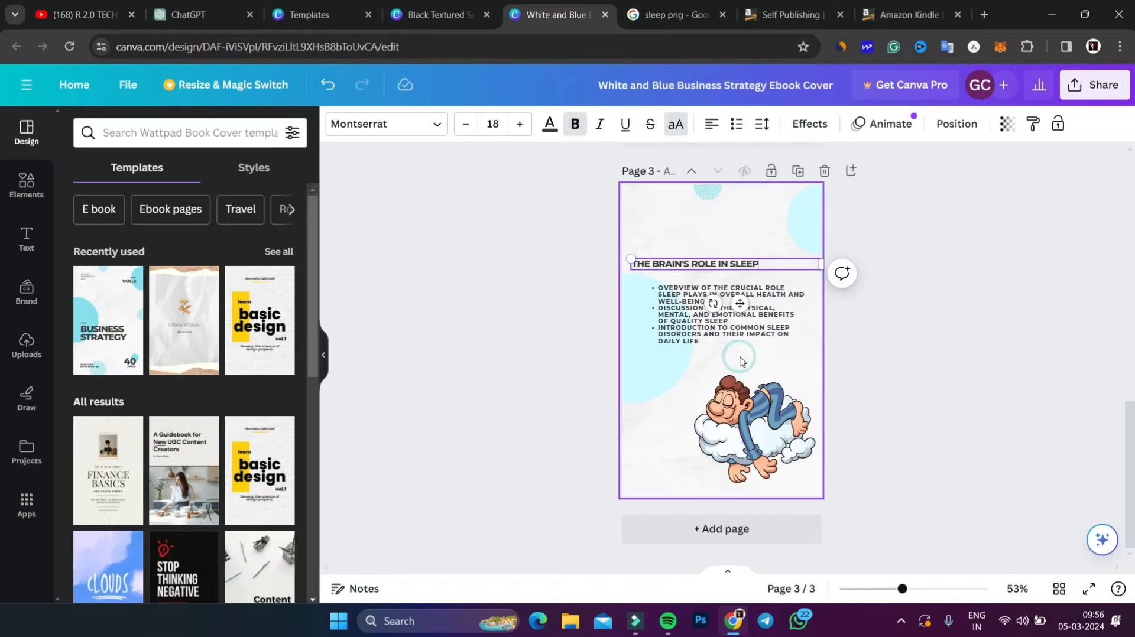
Step: Switch to ChatGPT and copy the three bullet points under Chapter 2 of the sleep ebook outline
{"action": "left_click", "coordinate": [202, 4]}
{"action": "left_click_drag", "start_coordinate": [423, 313], "coordinate": [742, 358]}
{"action": "right_click", "coordinate": [653, 357]}
{"action": "left_click", "coordinate": [688, 368]}
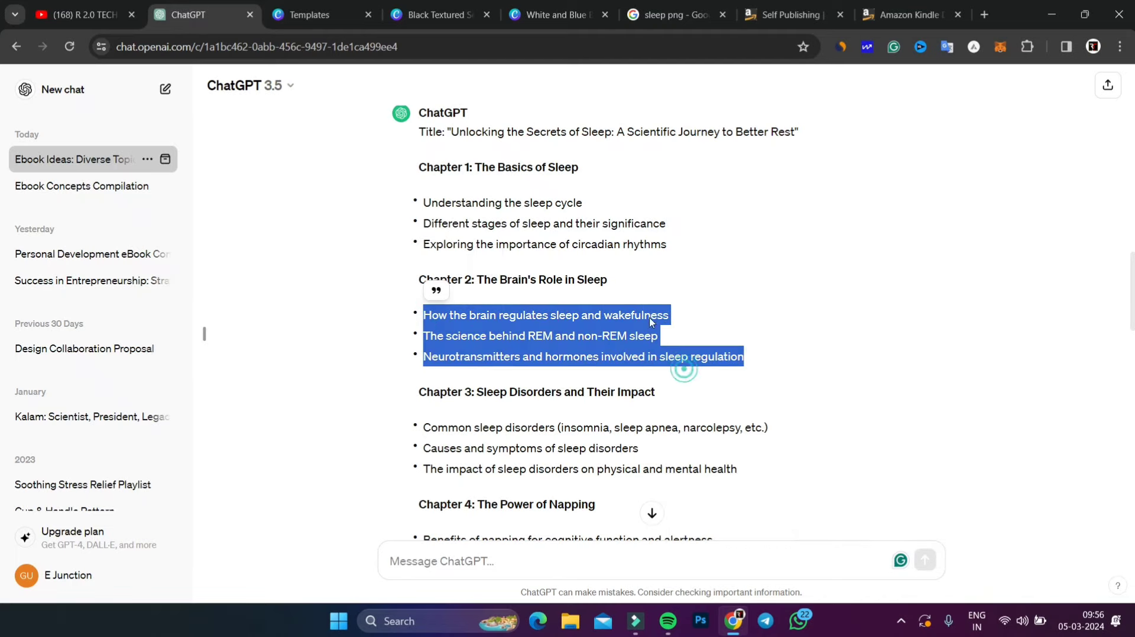
Step: Switch to the Canva ebook design and replace the bullet points on page 3 with the three copied Chapter 2 points
{"action": "left_click", "coordinate": [555, 14]}
{"action": "left_click", "coordinate": [683, 308]}
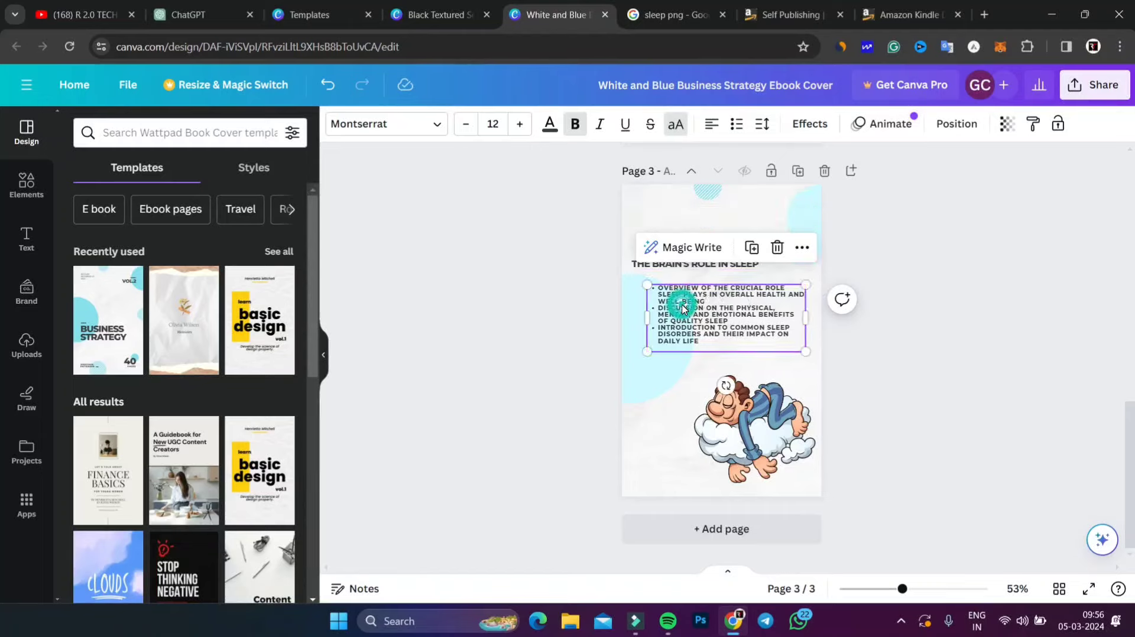
{"action": "double_click", "coordinate": [682, 306]}
{"action": "left_click", "coordinate": [681, 304]}
{"action": "triple_click", "coordinate": [682, 306]}
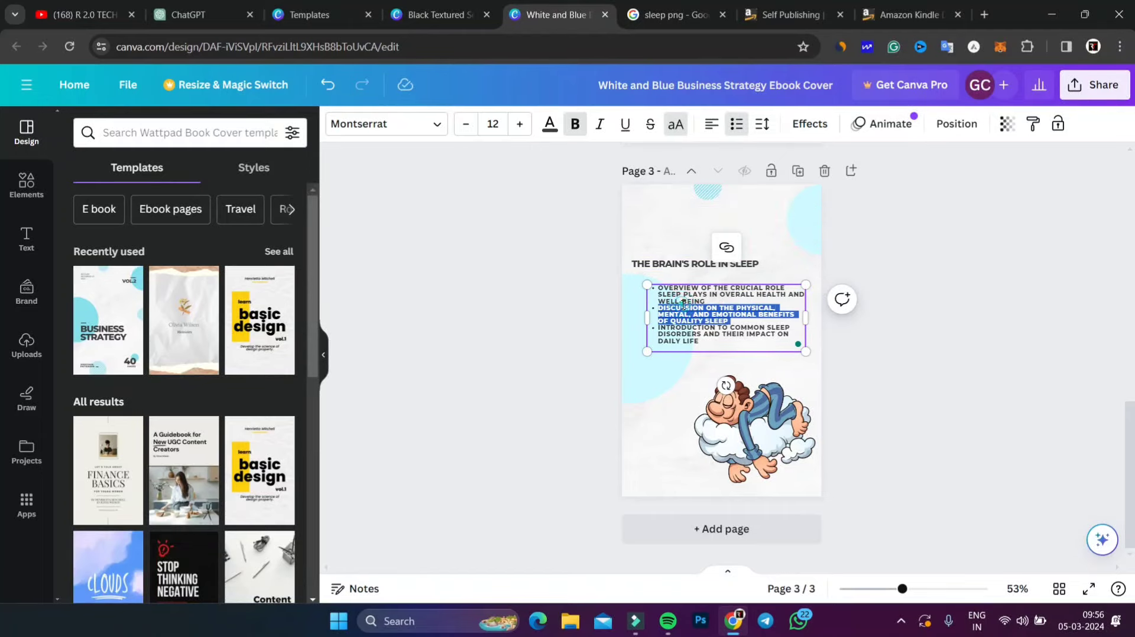
{"action": "double_click", "coordinate": [681, 307]}
{"action": "triple_click", "coordinate": [671, 310]}
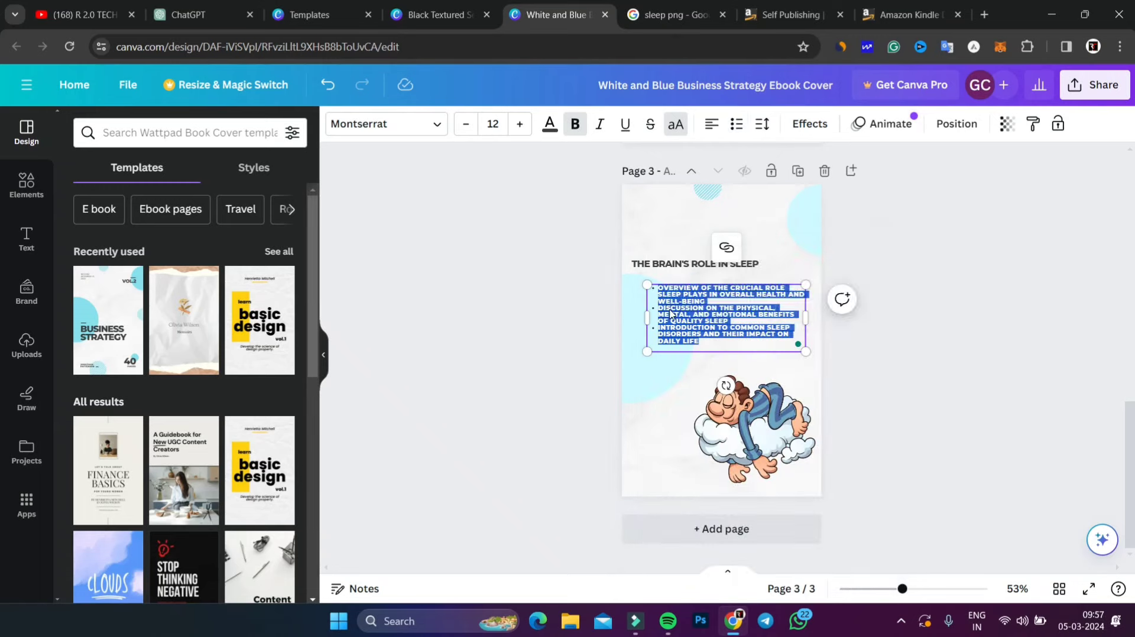
{"action": "right_click", "coordinate": [671, 314]}
{"action": "left_click", "coordinate": [716, 134]}
{"action": "key", "text": "ctrl+v"}
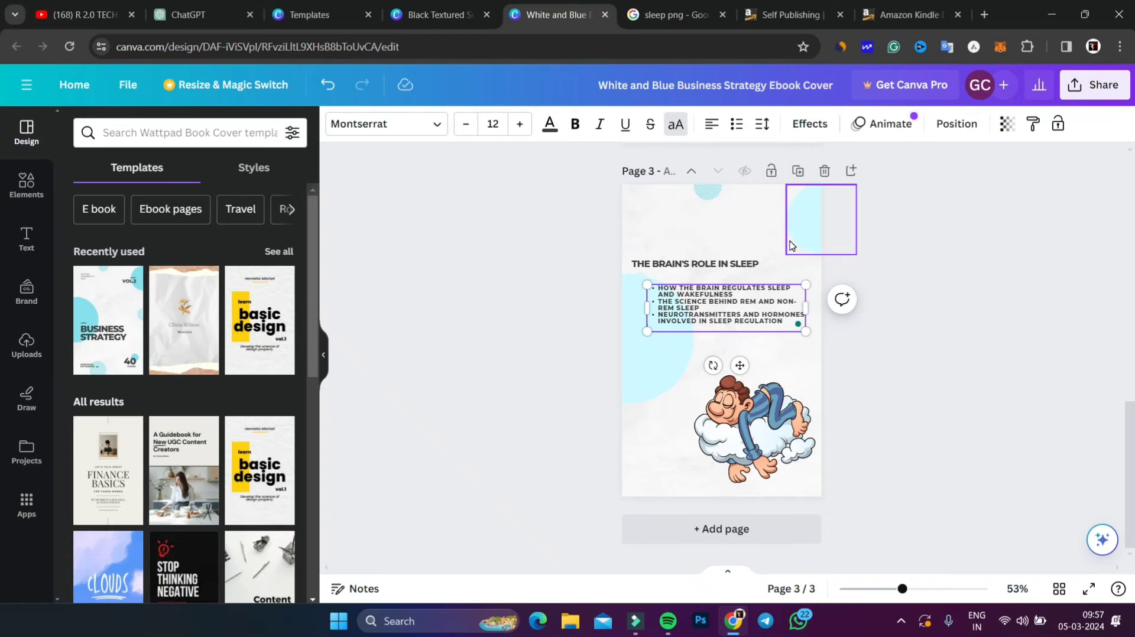
Step: Duplicate page 3 of the ebook design and check the chapter outline in ChatGPT
{"action": "left_click", "coordinate": [798, 171]}
{"action": "left_click", "coordinate": [195, 14]}
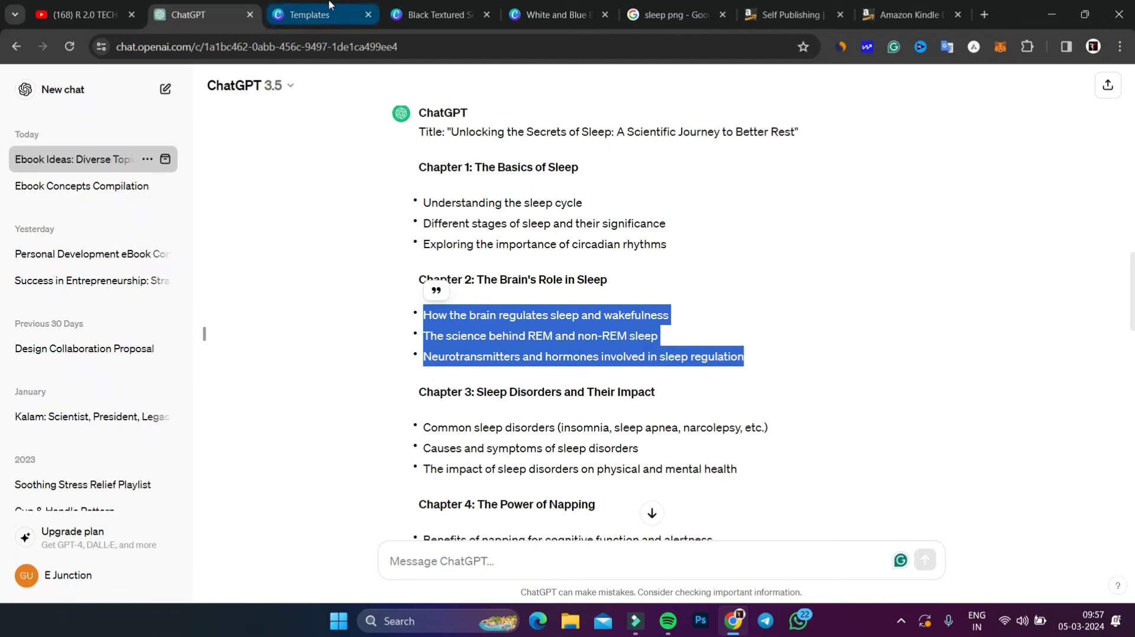
{"action": "left_click", "coordinate": [553, 14]}
Step: Open the download options for the ebook design and choose PDF Standard as the file type
{"action": "scroll", "coordinate": [721, 355], "scroll_direction": "up", "scroll_amount": 7}
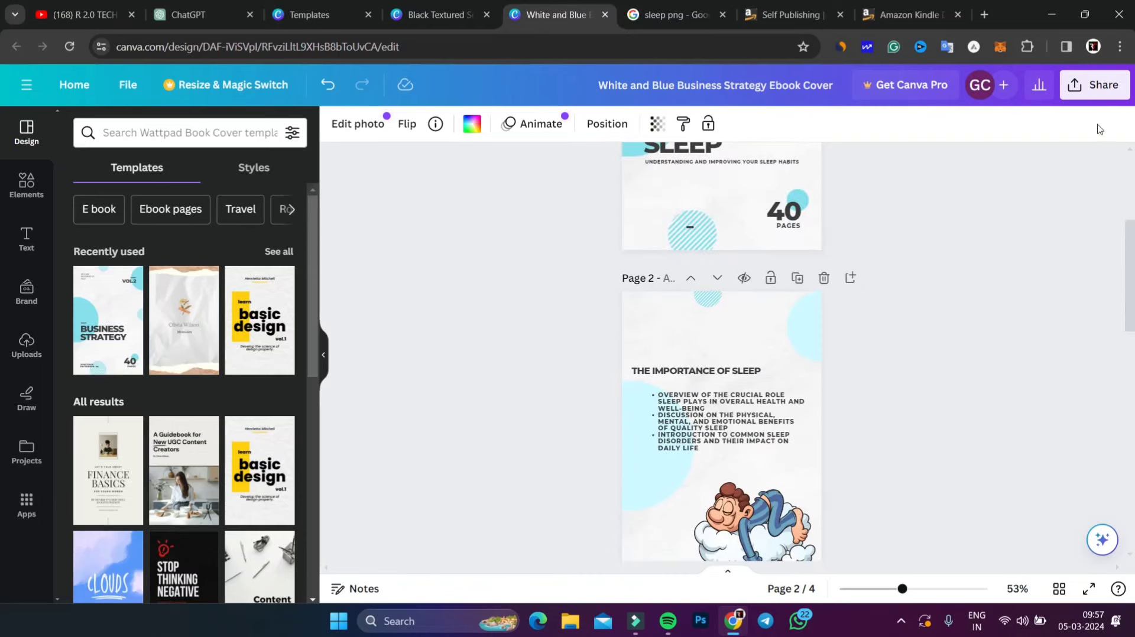
{"action": "left_click", "coordinate": [1097, 97]}
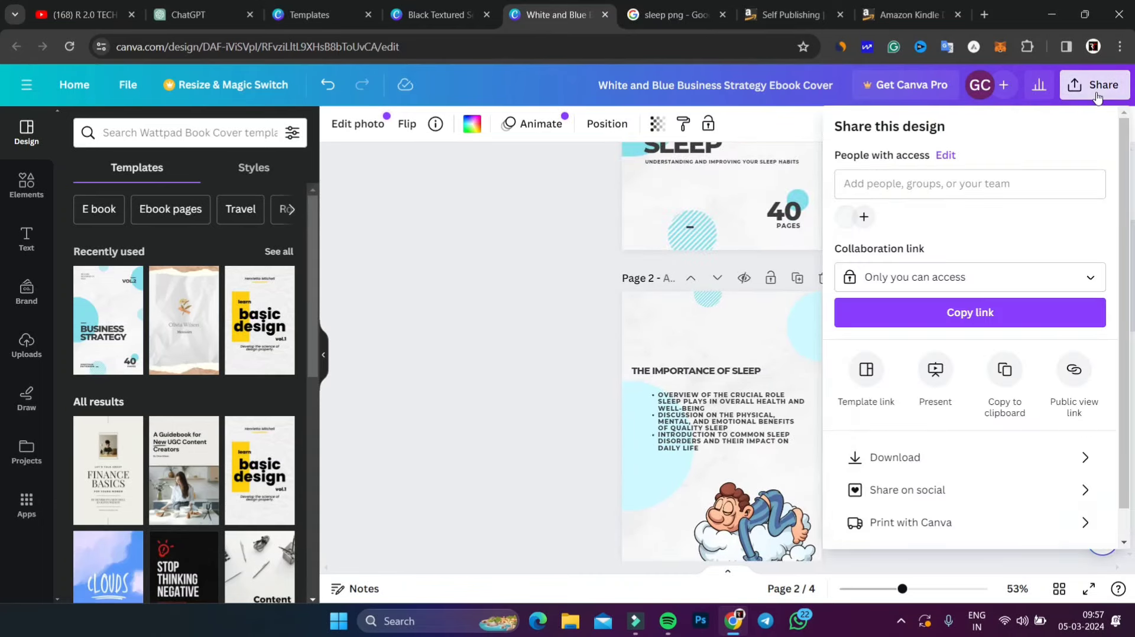
{"action": "left_click", "coordinate": [929, 457]}
{"action": "left_click", "coordinate": [978, 199]}
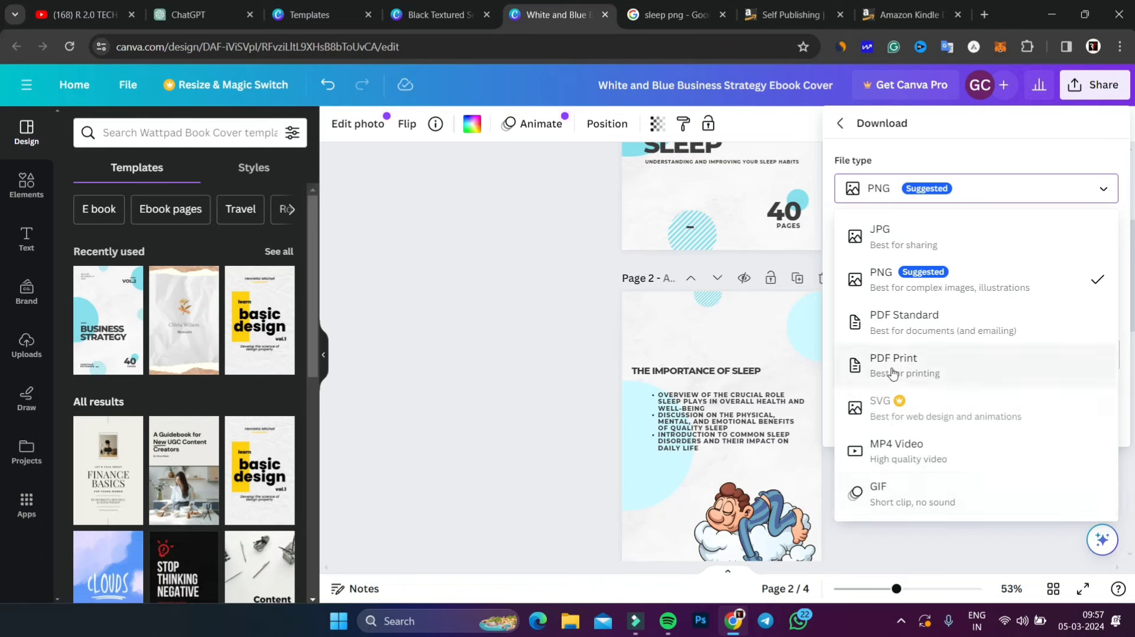
{"action": "left_click", "coordinate": [887, 323]}
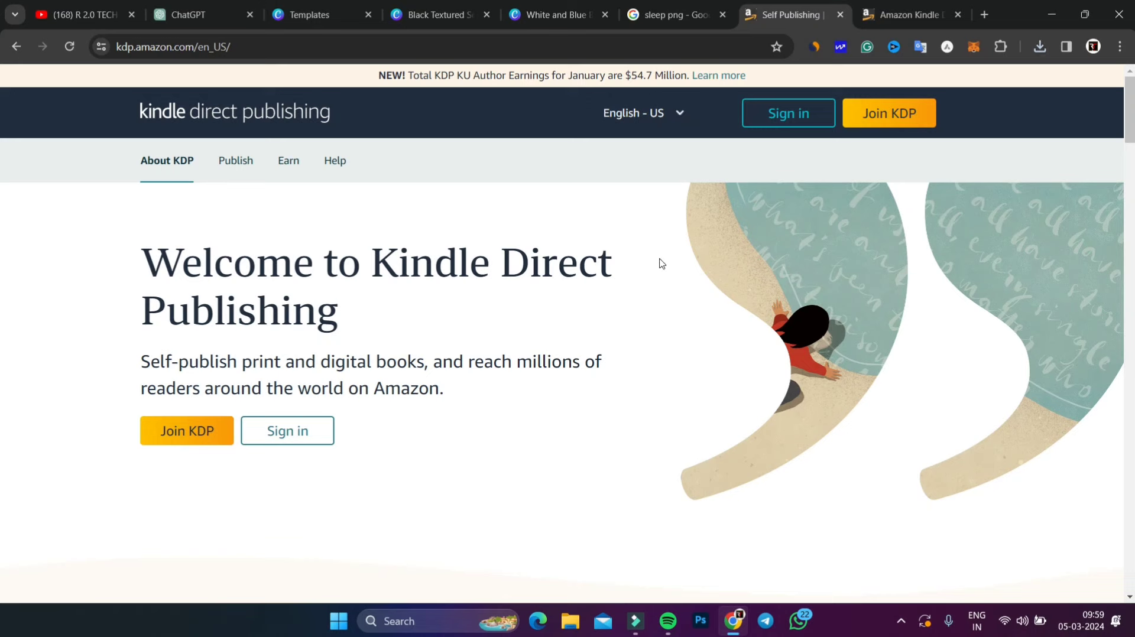
Step: Open the Kindle Direct Publishing registration form and start creating a new Kindle eBook from the KDP bookshelf
{"action": "left_click", "coordinate": [885, 117]}
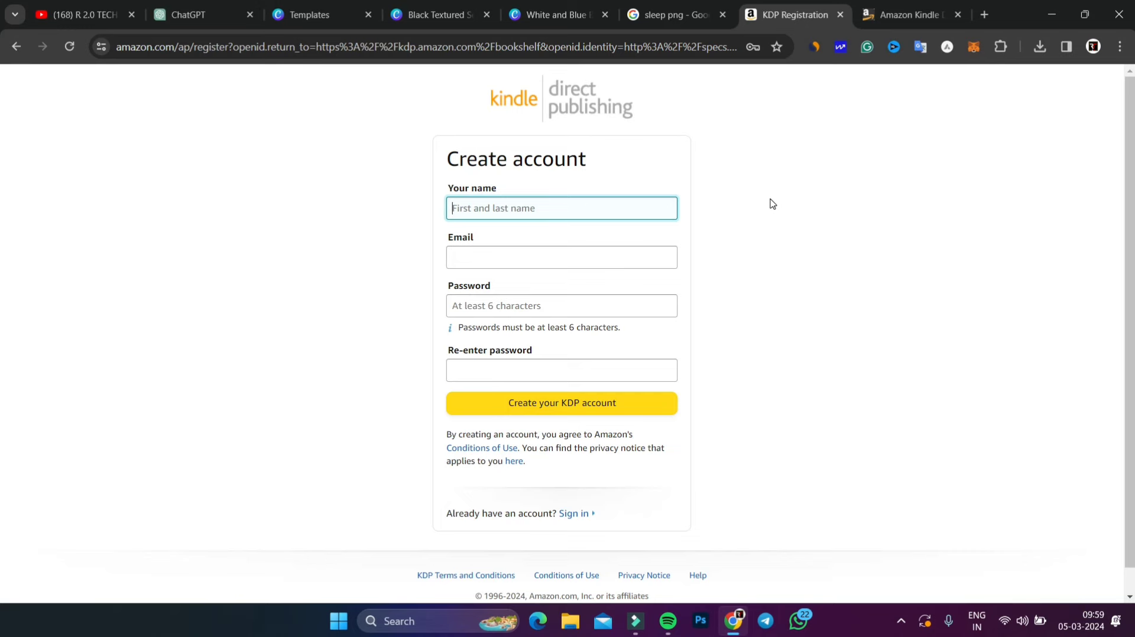
{"action": "key", "text": "ctrl+Tab"}
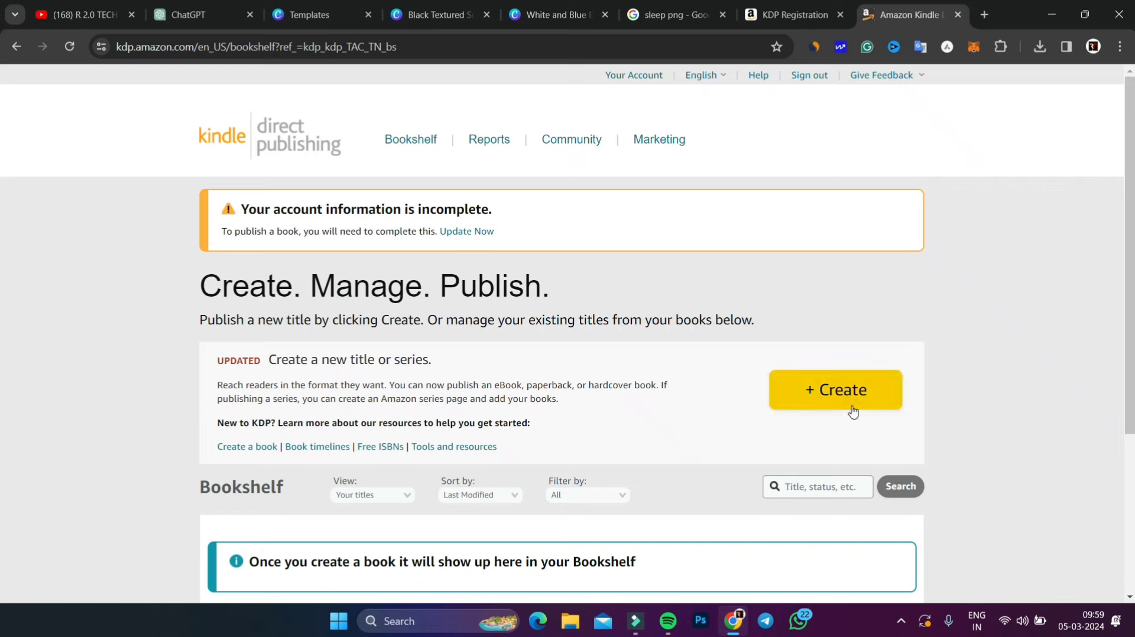
{"action": "left_click_drag", "start_coordinate": [851, 408], "coordinate": [858, 395]}
{"action": "left_click", "coordinate": [813, 397]}
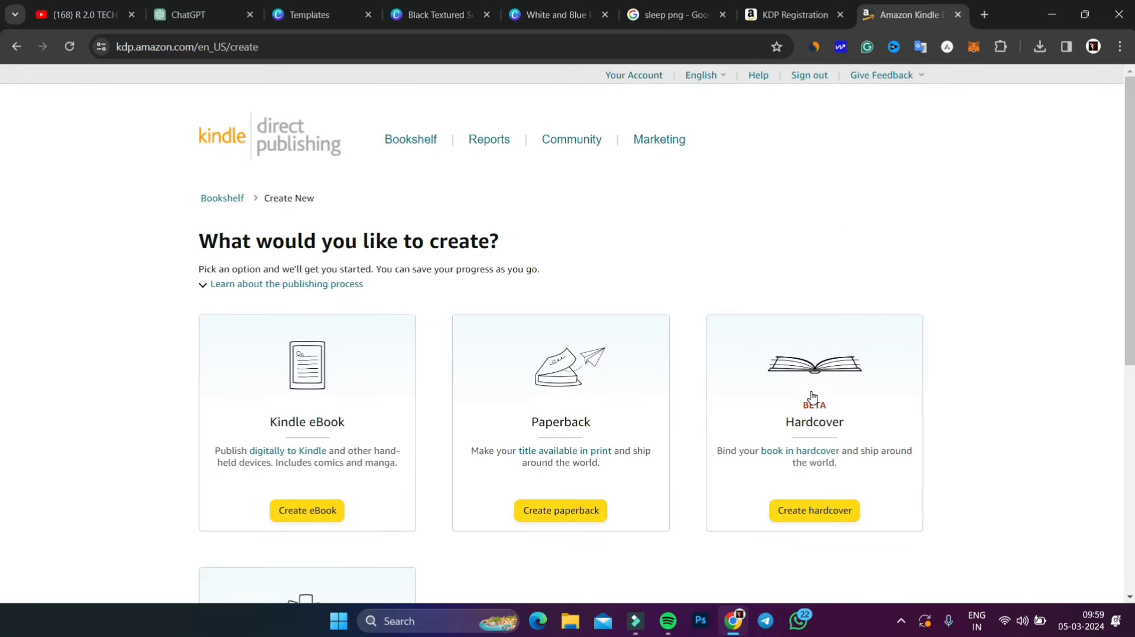
{"action": "scroll", "coordinate": [408, 213], "scroll_direction": "down", "scroll_amount": 2}
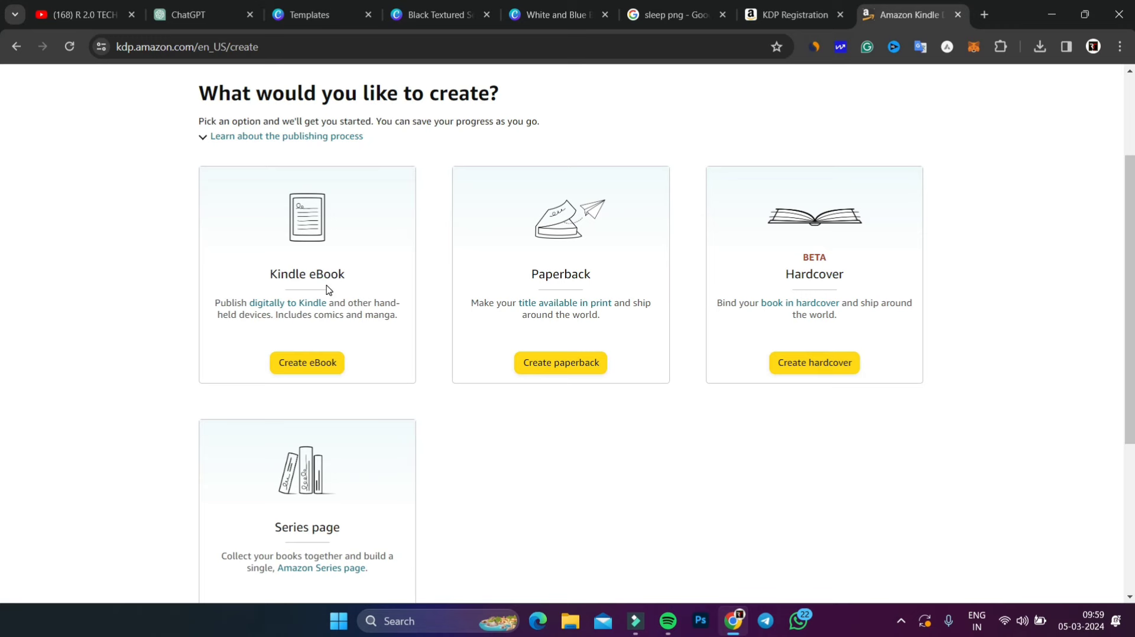
{"action": "left_click", "coordinate": [305, 370]}
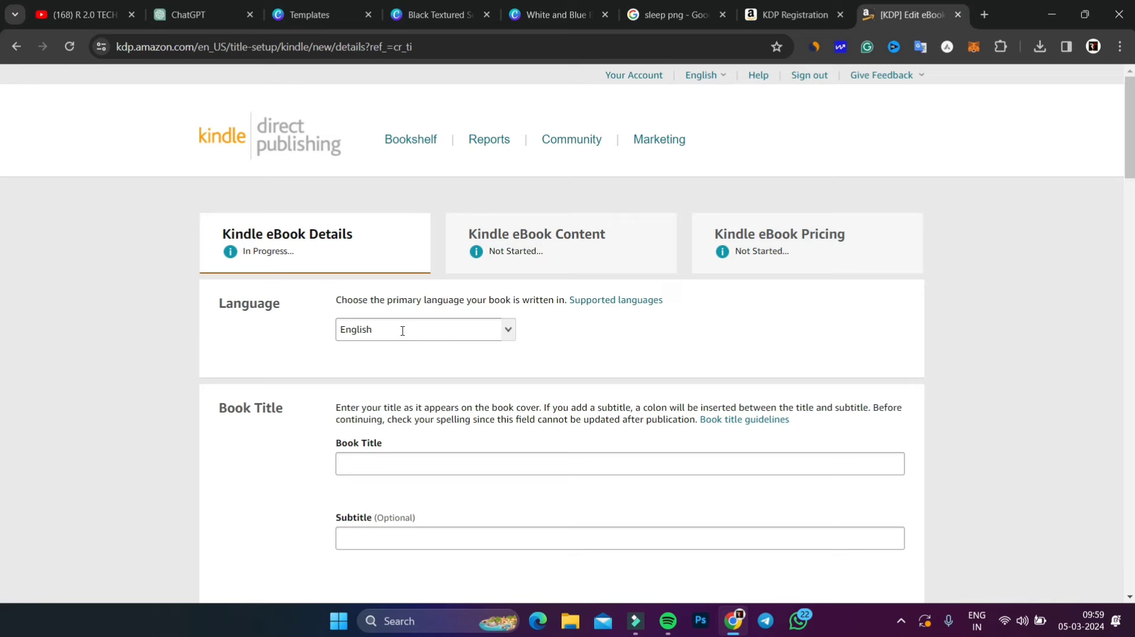
Step: Examine the language, book title, series, edition number, author, contributors and description sections of the Kindle eBook details form
{"action": "scroll", "coordinate": [411, 333], "scroll_direction": "down", "scroll_amount": 2}
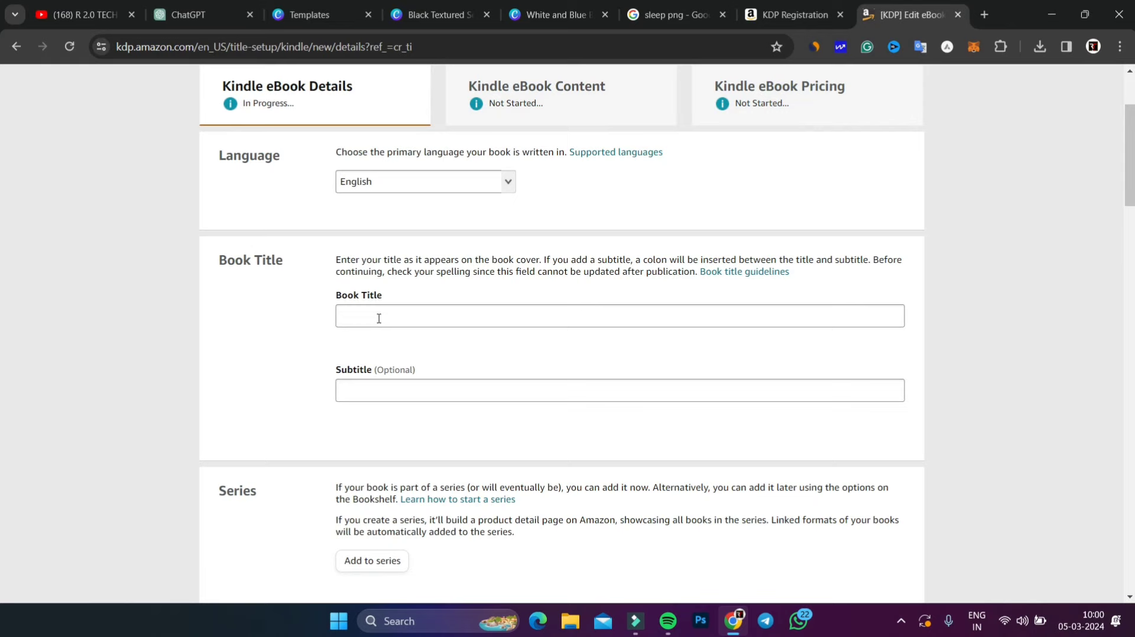
{"action": "scroll", "coordinate": [379, 319], "scroll_direction": "down", "scroll_amount": 1}
{"action": "left_click", "coordinate": [392, 463]}
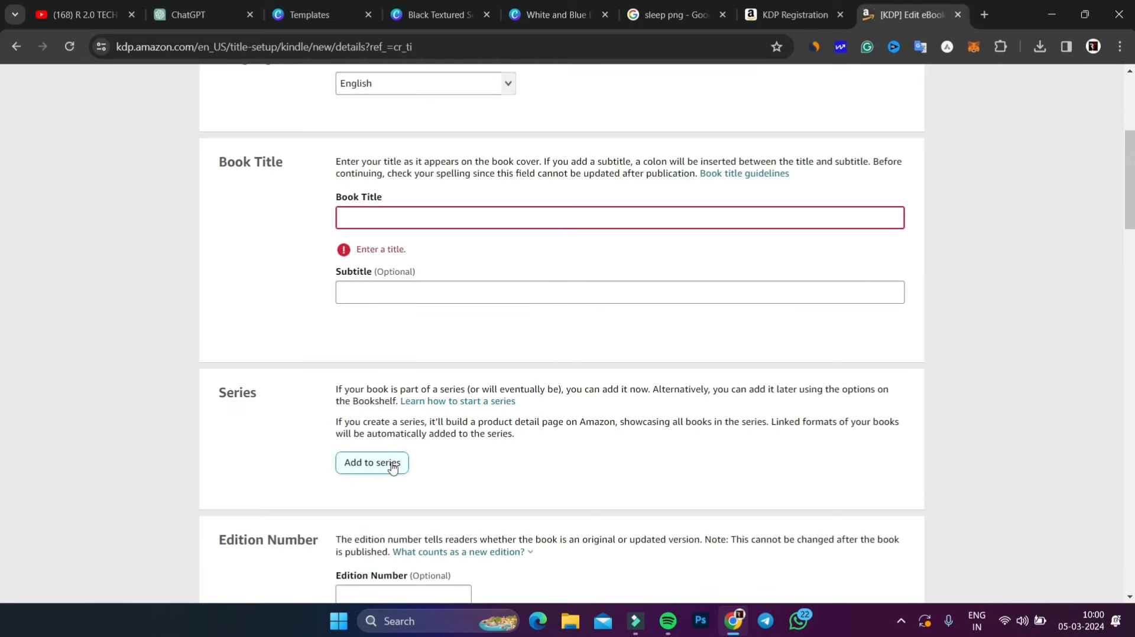
{"action": "scroll", "coordinate": [406, 463], "scroll_direction": "down", "scroll_amount": 4}
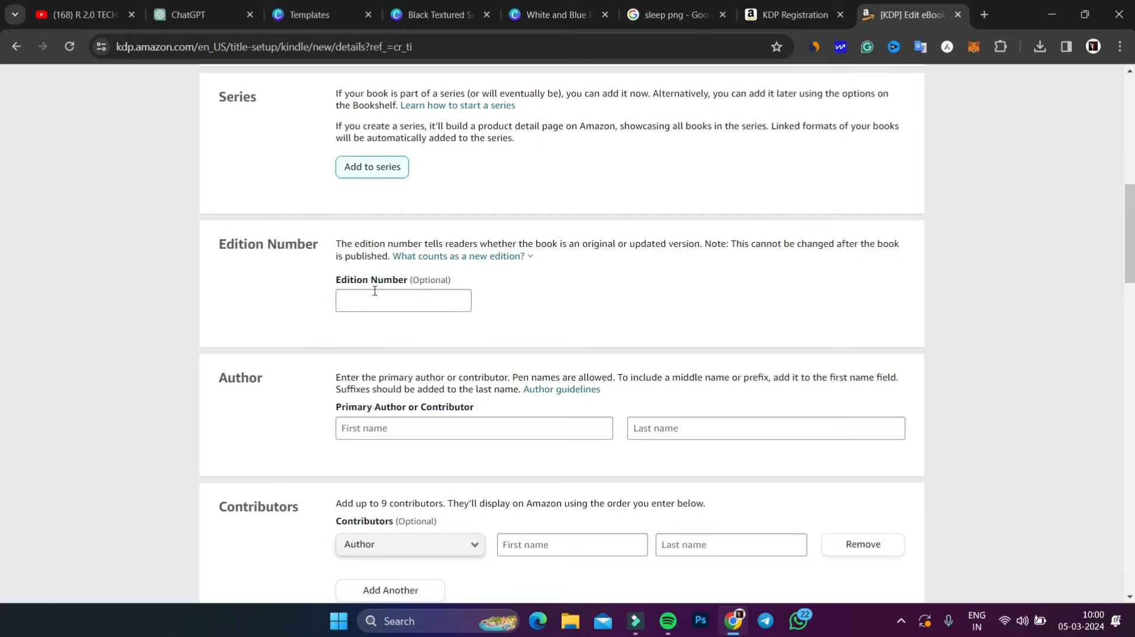
{"action": "scroll", "coordinate": [325, 291], "scroll_direction": "down", "scroll_amount": 2}
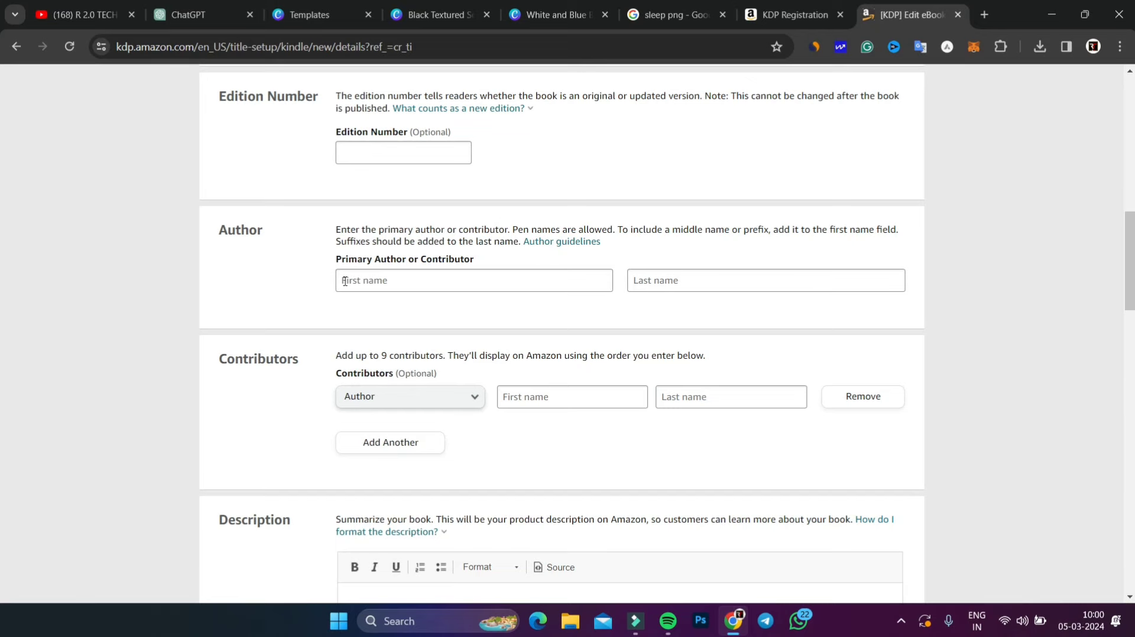
{"action": "scroll", "coordinate": [248, 263], "scroll_direction": "down", "scroll_amount": 2}
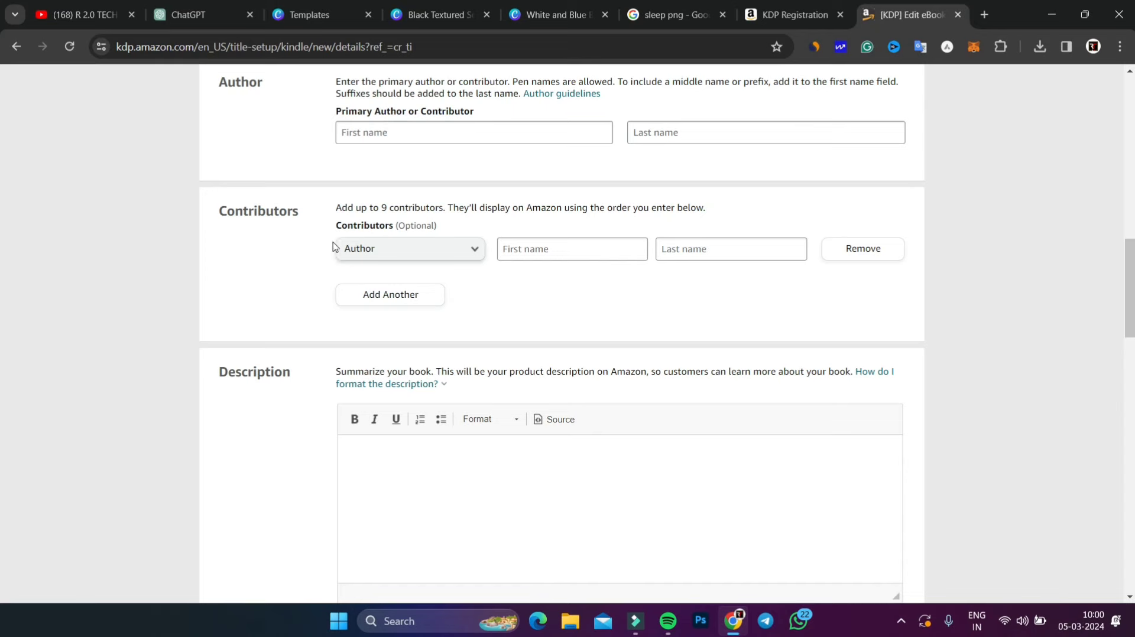
{"action": "scroll", "coordinate": [620, 296], "scroll_direction": "down", "scroll_amount": 2}
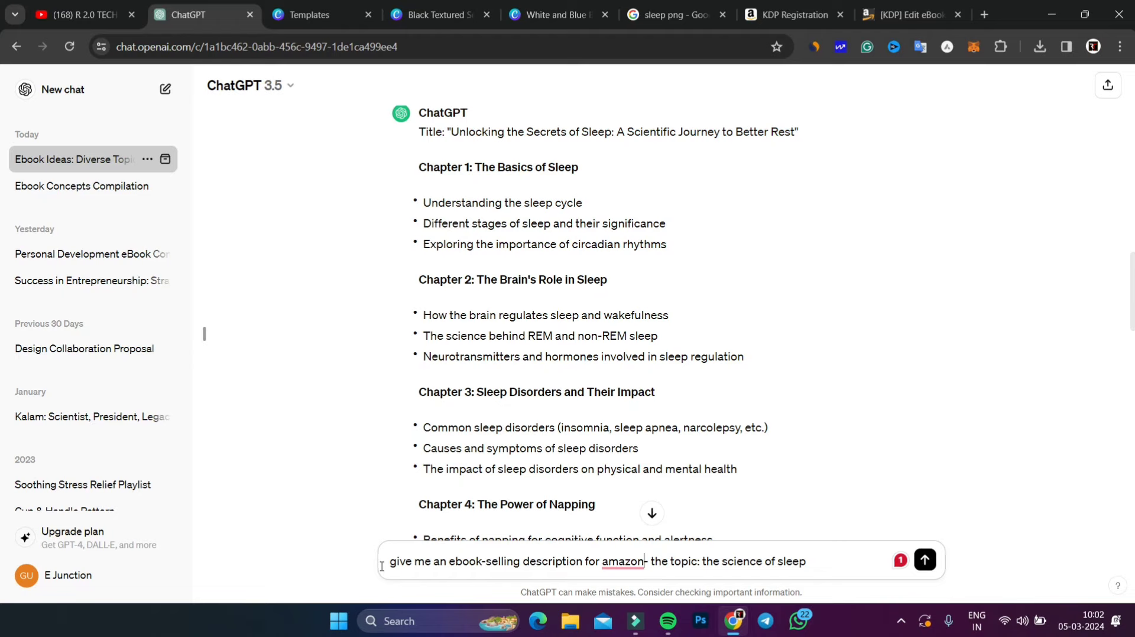
Step: Ask ChatGPT "give me an ebook-selling description for amazon- the topic: the science of sleep" and copy the response
{"action": "left_click", "coordinate": [925, 560]}
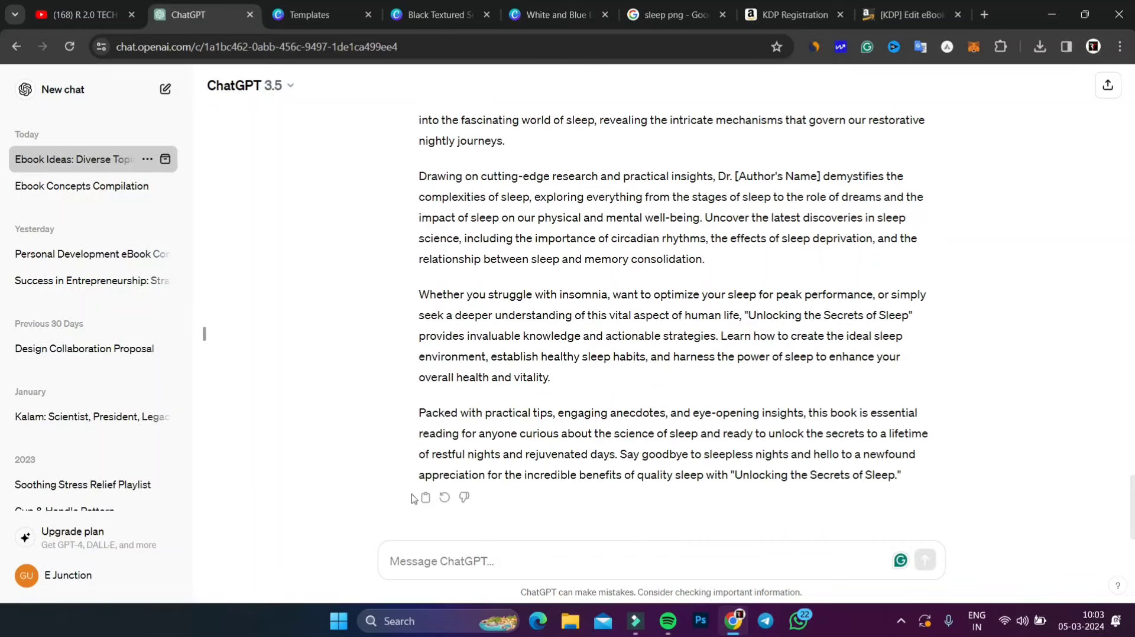
{"action": "left_click", "coordinate": [425, 498]}
Step: Switch to the KDP eBook details form and paste the copied ebook description into the Description field
{"action": "left_click", "coordinate": [911, 15]}
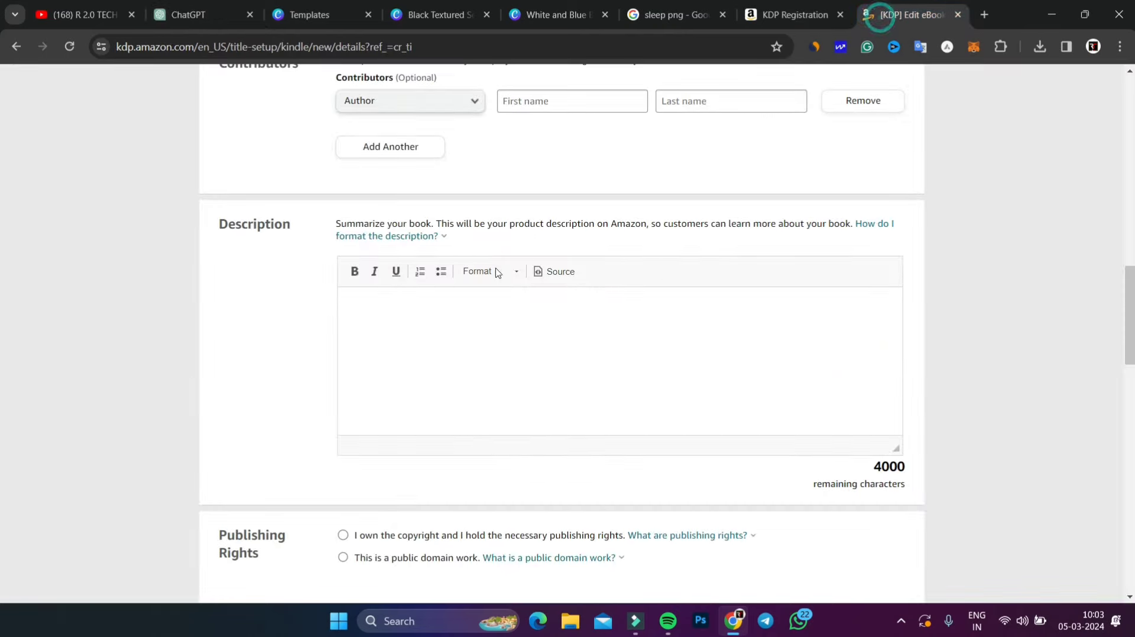
{"action": "left_click", "coordinate": [374, 301]}
{"action": "right_click", "coordinate": [375, 302]}
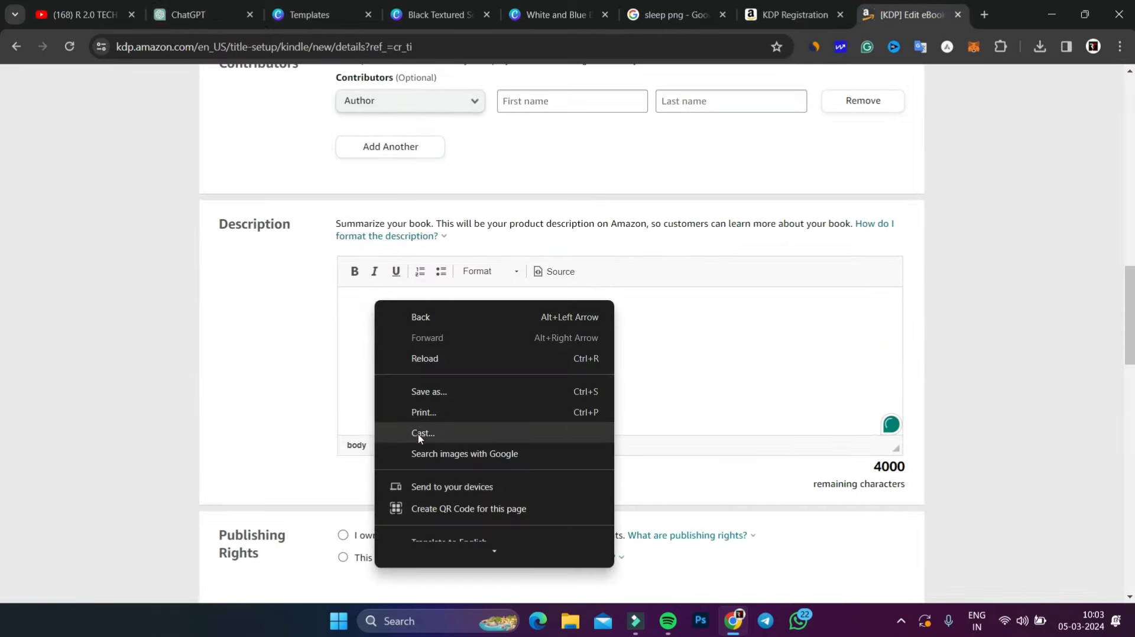
{"action": "right_click", "coordinate": [352, 306]}
{"action": "left_click", "coordinate": [388, 456]}
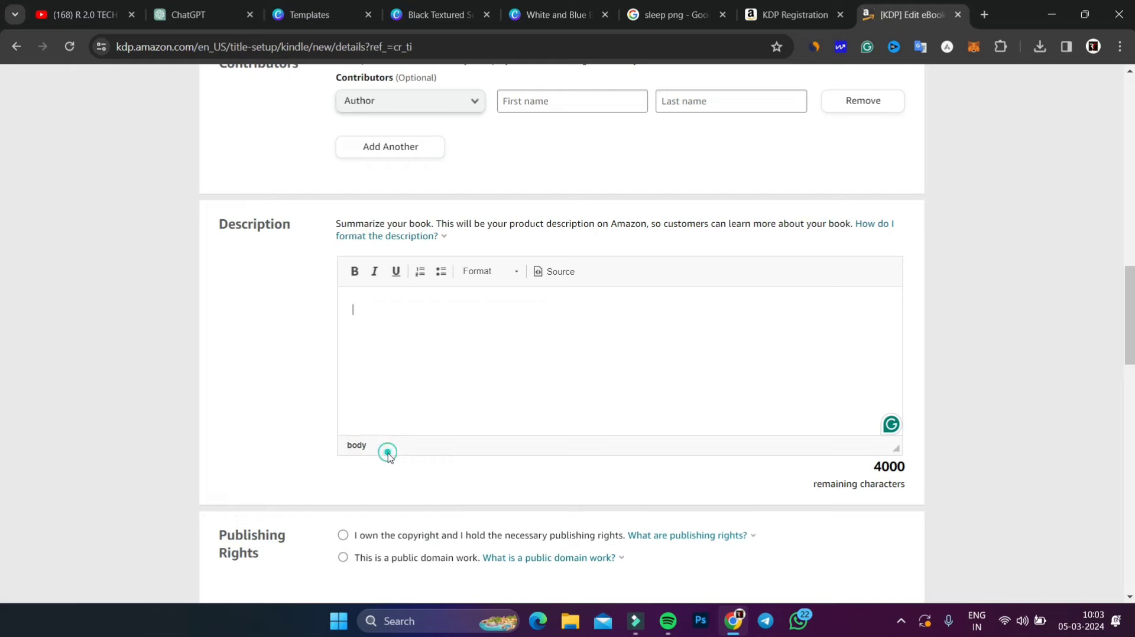
Step: Declare ownership of the copyright and publishing rights, and answer No for sexually explicit images or title
{"action": "scroll", "coordinate": [268, 420], "scroll_direction": "down", "scroll_amount": 3}
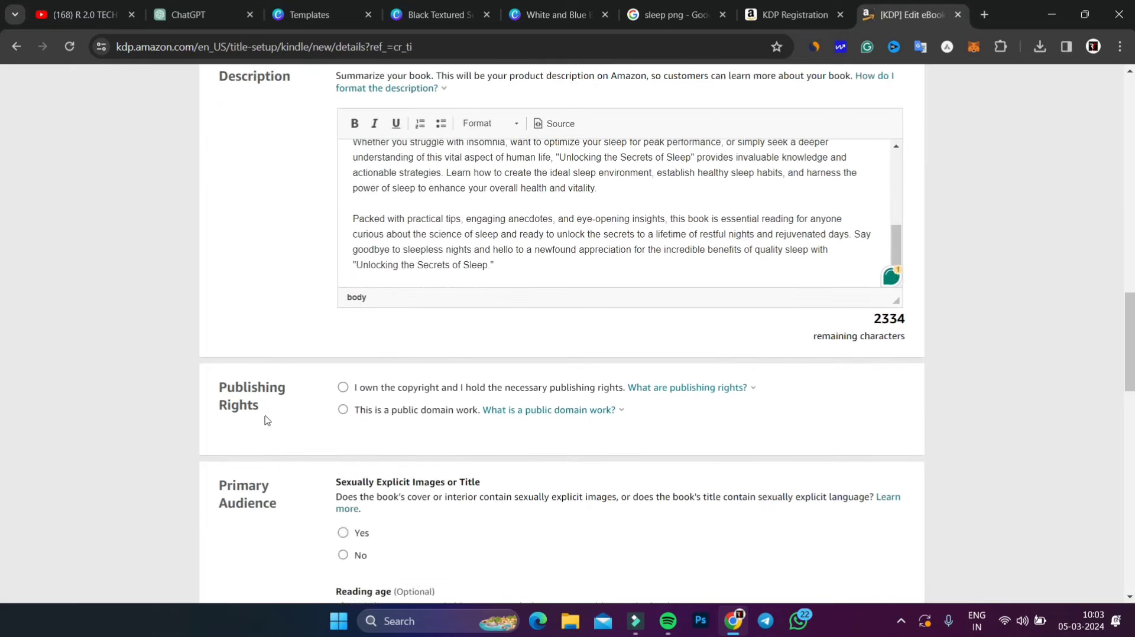
{"action": "scroll", "coordinate": [268, 419], "scroll_direction": "down", "scroll_amount": 3}
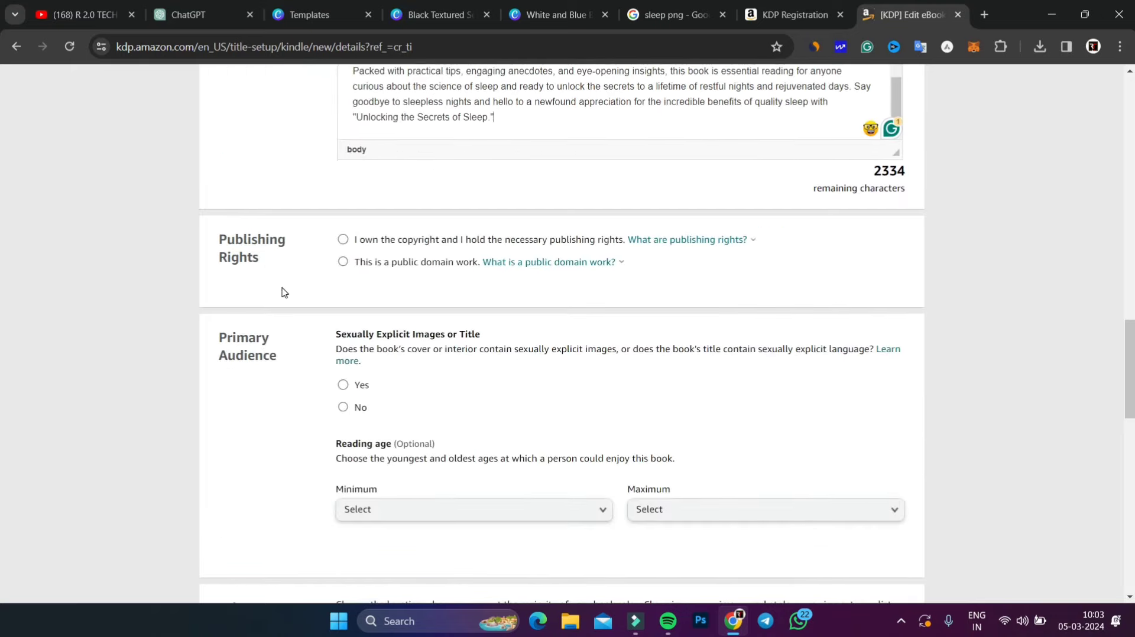
{"action": "left_click", "coordinate": [344, 240]}
{"action": "left_click", "coordinate": [343, 407]}
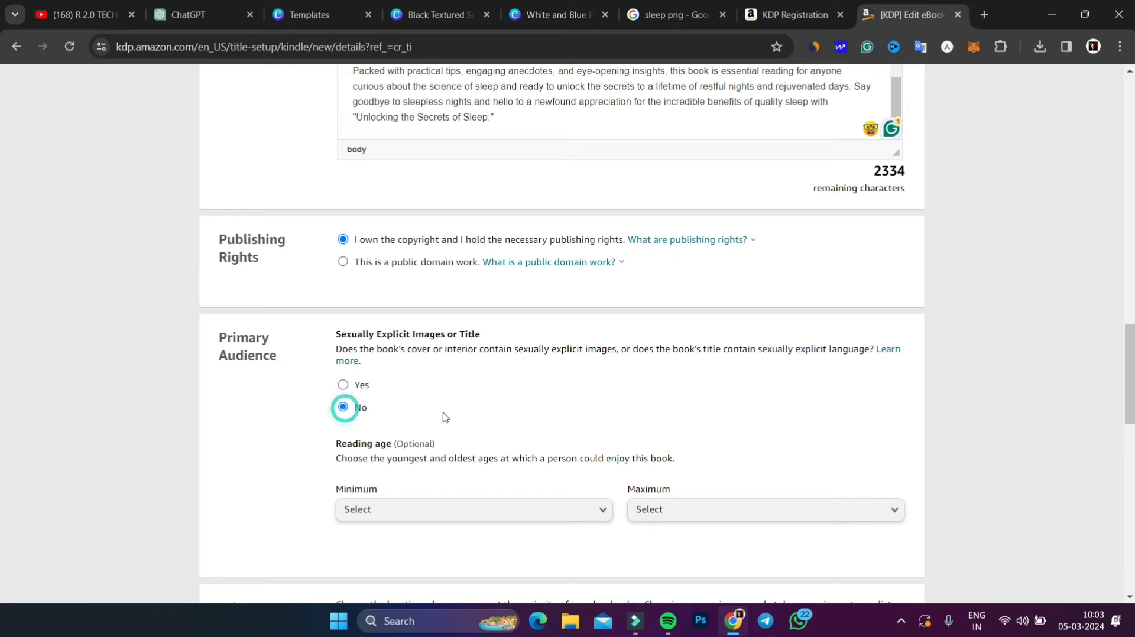
Step: Assign the General placement under Kindle Books as the book's category and save it
{"action": "scroll", "coordinate": [502, 417], "scroll_direction": "down", "scroll_amount": 2}
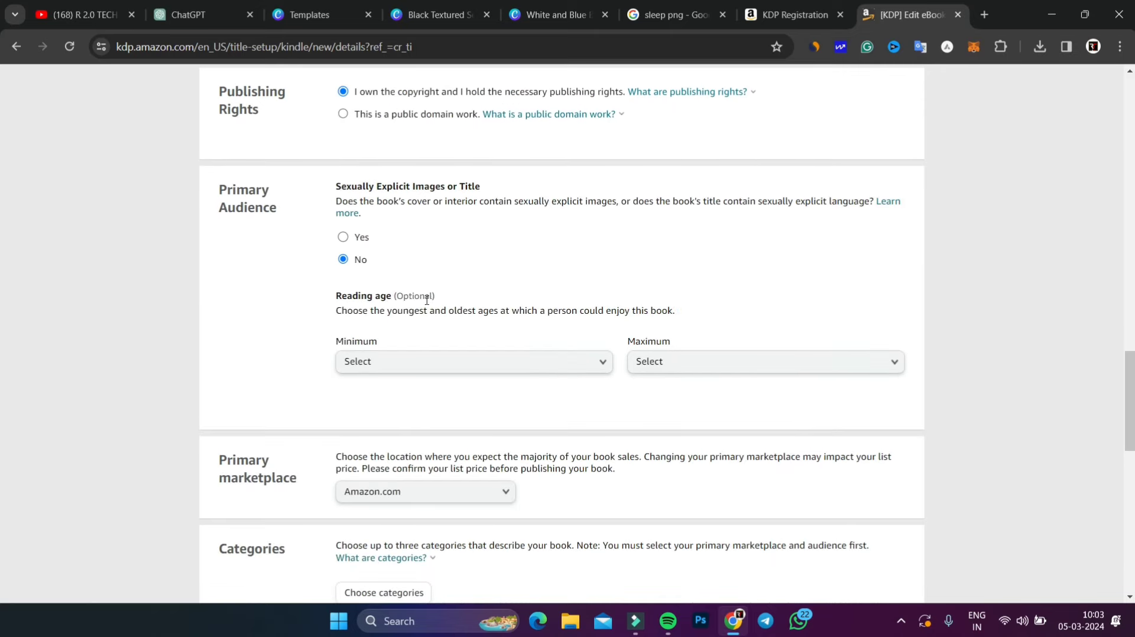
{"action": "scroll", "coordinate": [427, 301], "scroll_direction": "down", "scroll_amount": 2}
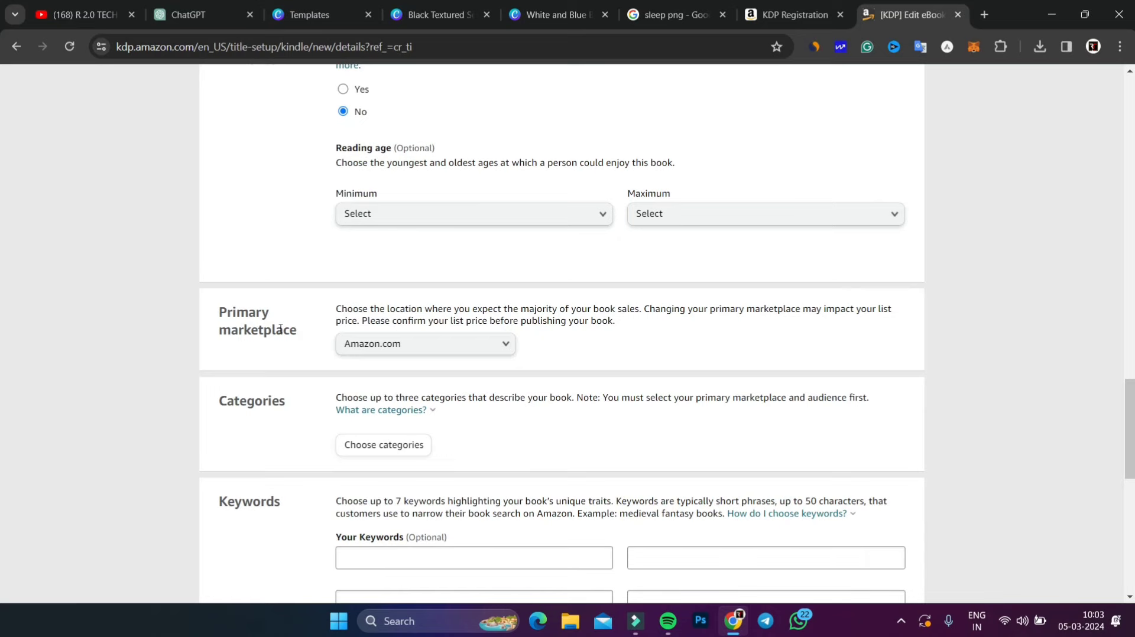
{"action": "scroll", "coordinate": [297, 357], "scroll_direction": "down", "scroll_amount": 2}
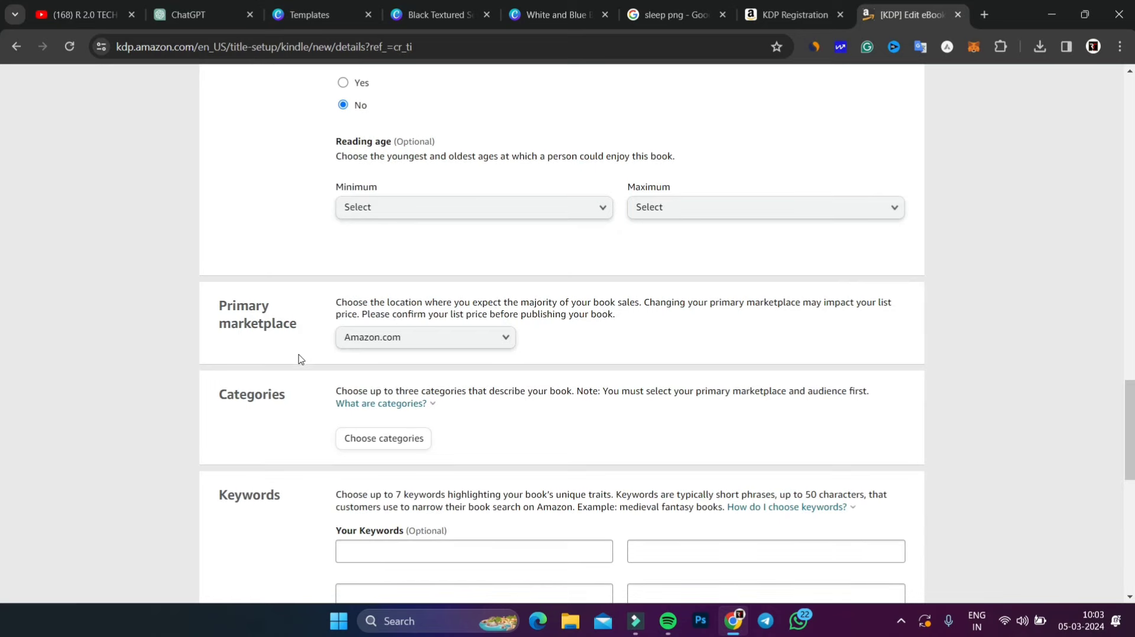
{"action": "left_click", "coordinate": [372, 303]}
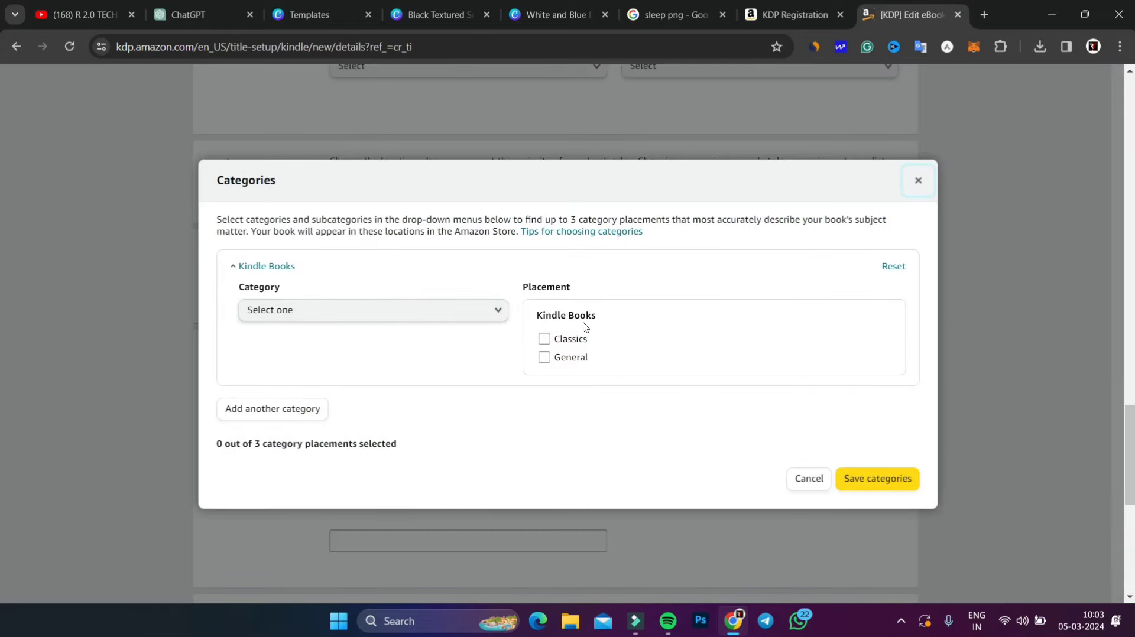
{"action": "left_click", "coordinate": [544, 357]}
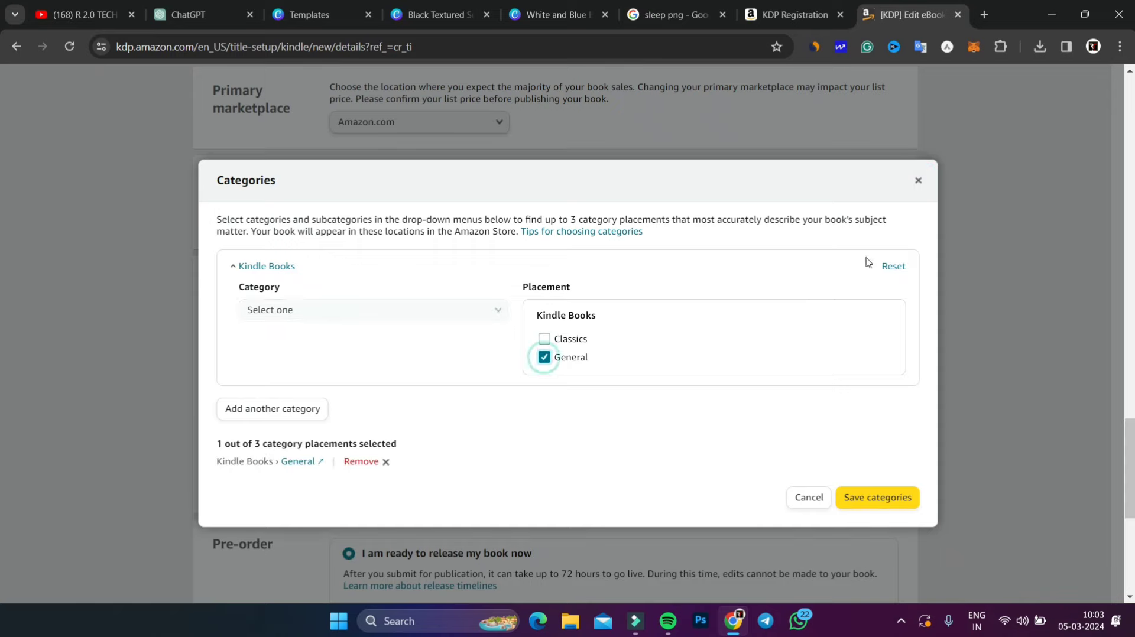
{"action": "left_click", "coordinate": [880, 480]}
Step: Examine the keywords, pre-order and save sections at the end of the Kindle eBook details form
{"action": "scroll", "coordinate": [501, 394], "scroll_direction": "down", "scroll_amount": 2}
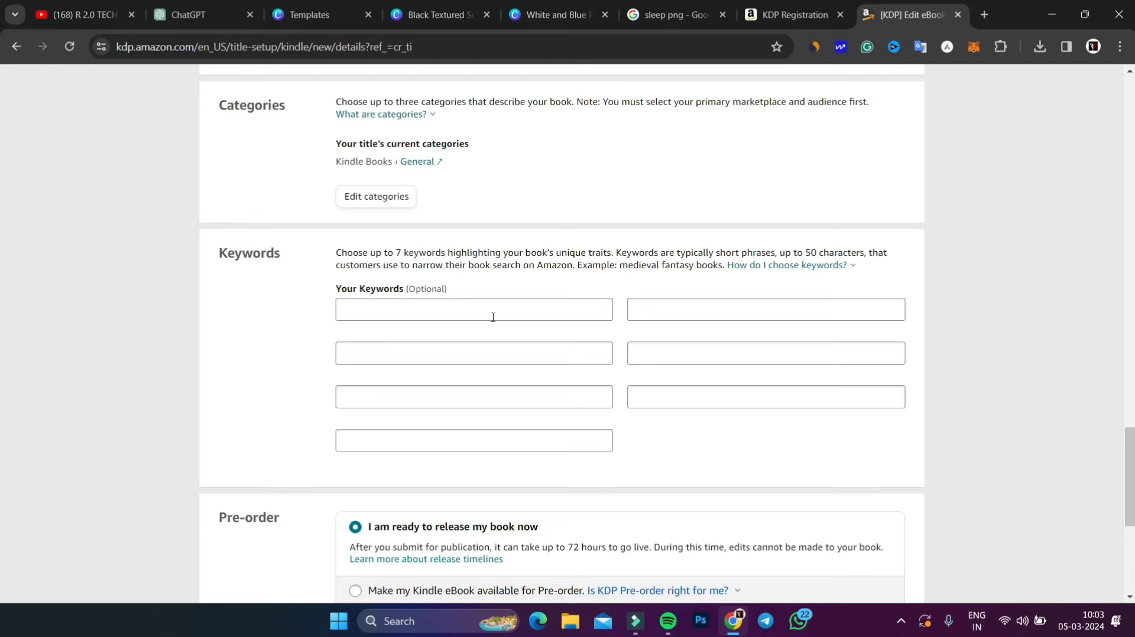
{"action": "scroll", "coordinate": [493, 318], "scroll_direction": "down", "scroll_amount": 3}
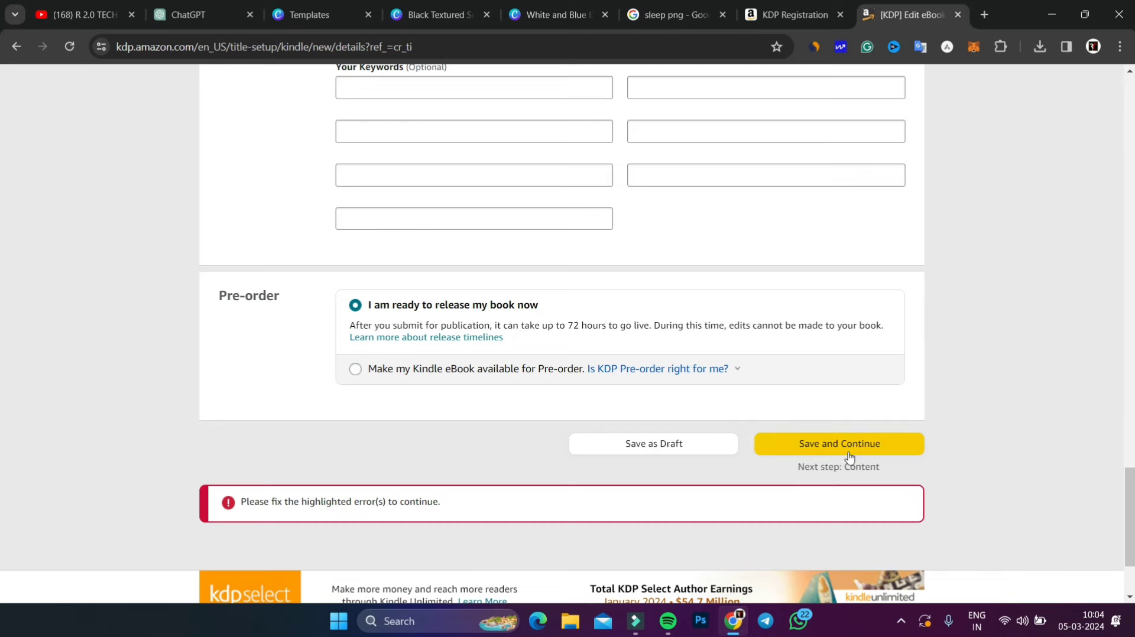
{"action": "scroll", "coordinate": [841, 453], "scroll_direction": "down", "scroll_amount": 1}
{"action": "scroll", "coordinate": [880, 432], "scroll_direction": "up", "scroll_amount": 4}
{"action": "scroll", "coordinate": [881, 433], "scroll_direction": "up", "scroll_amount": 10}
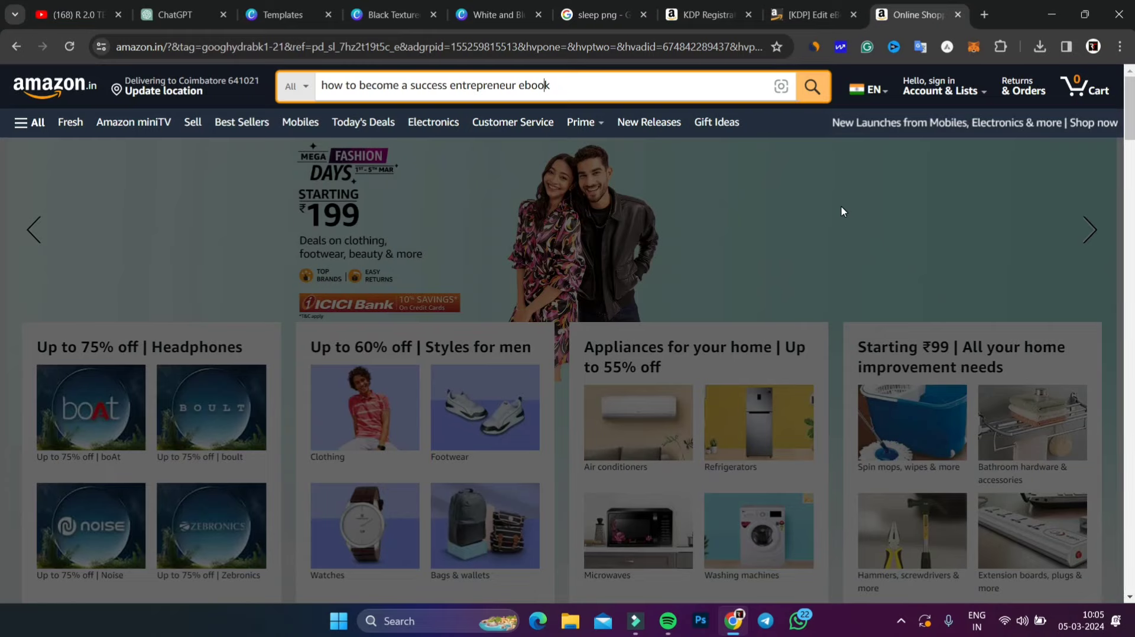
Step: Search Amazon for "how to become a success entrepreneur ebook" and examine the prices of the listed Kindle and paperback editions
{"action": "left_click", "coordinate": [812, 86]}
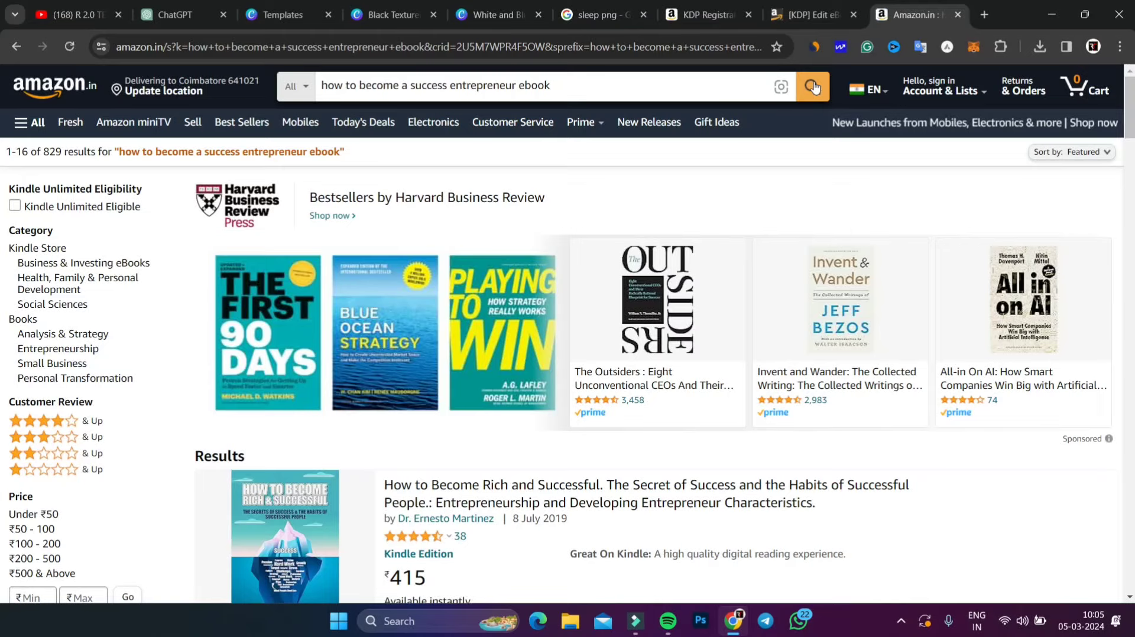
{"action": "scroll", "coordinate": [778, 152], "scroll_direction": "down", "scroll_amount": 5}
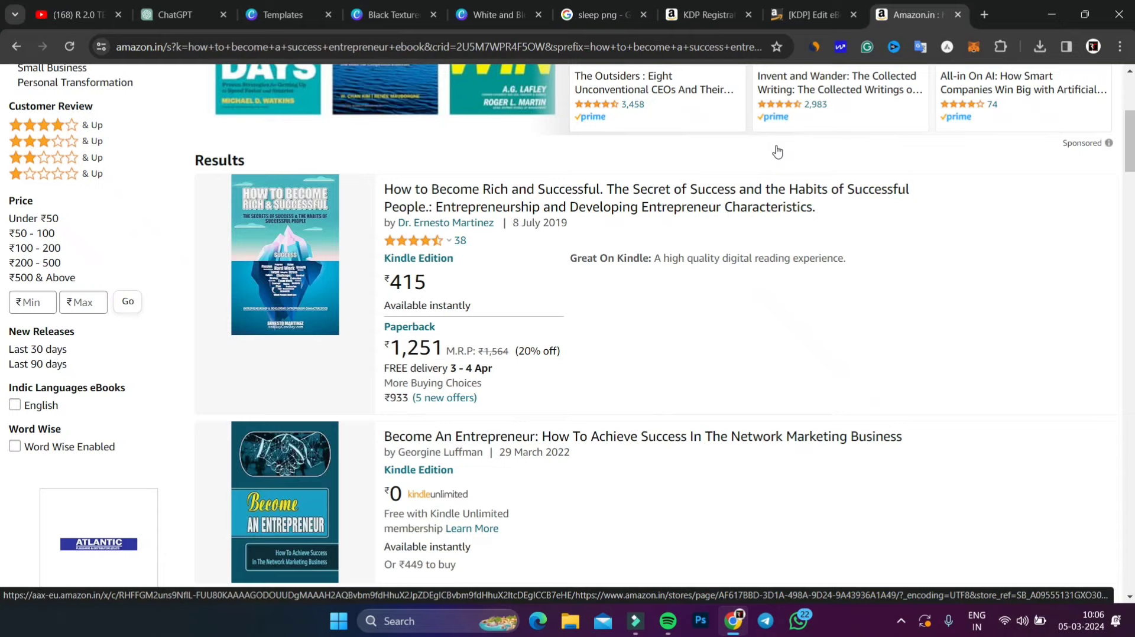
{"action": "scroll", "coordinate": [563, 286], "scroll_direction": "down", "scroll_amount": 2}
{"action": "scroll", "coordinate": [508, 272], "scroll_direction": "up", "scroll_amount": 2}
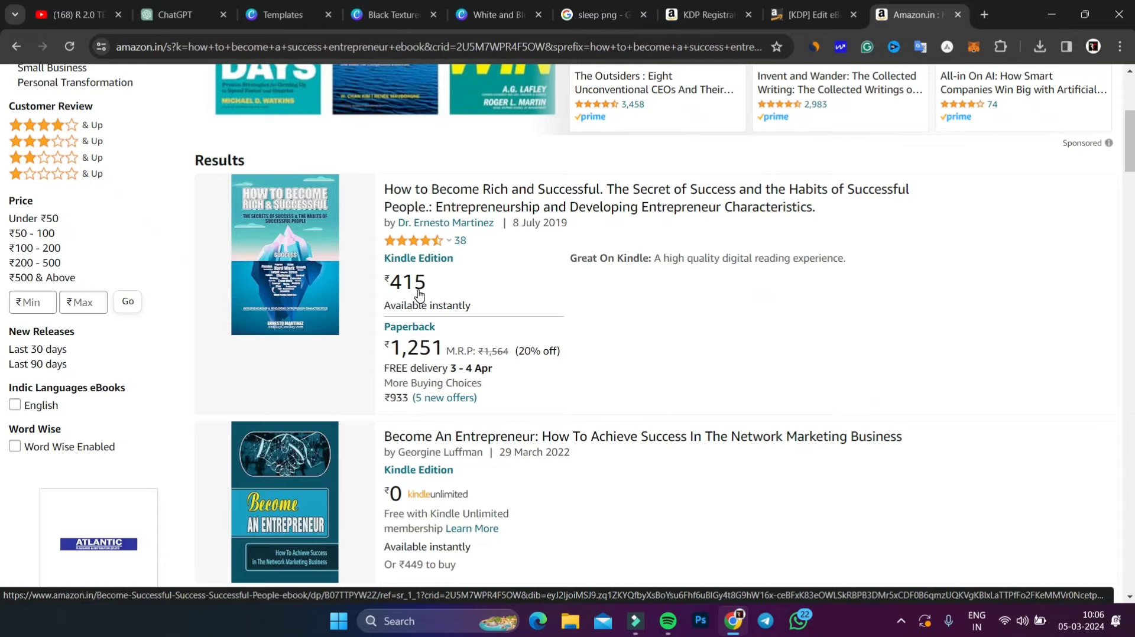
{"action": "scroll", "coordinate": [419, 295], "scroll_direction": "down", "scroll_amount": 1}
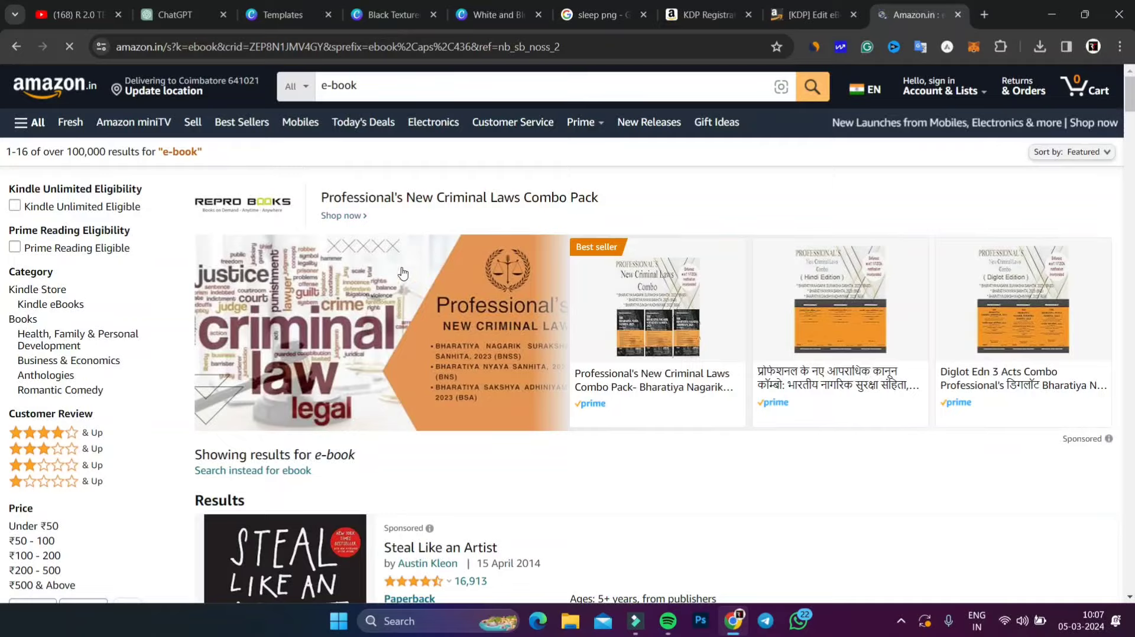
Step: Examine the book listings and their prices in the Amazon results for "e-book"
{"action": "scroll", "coordinate": [407, 291], "scroll_direction": "down", "scroll_amount": 3}
{"action": "scroll", "coordinate": [407, 291], "scroll_direction": "down", "scroll_amount": 4}
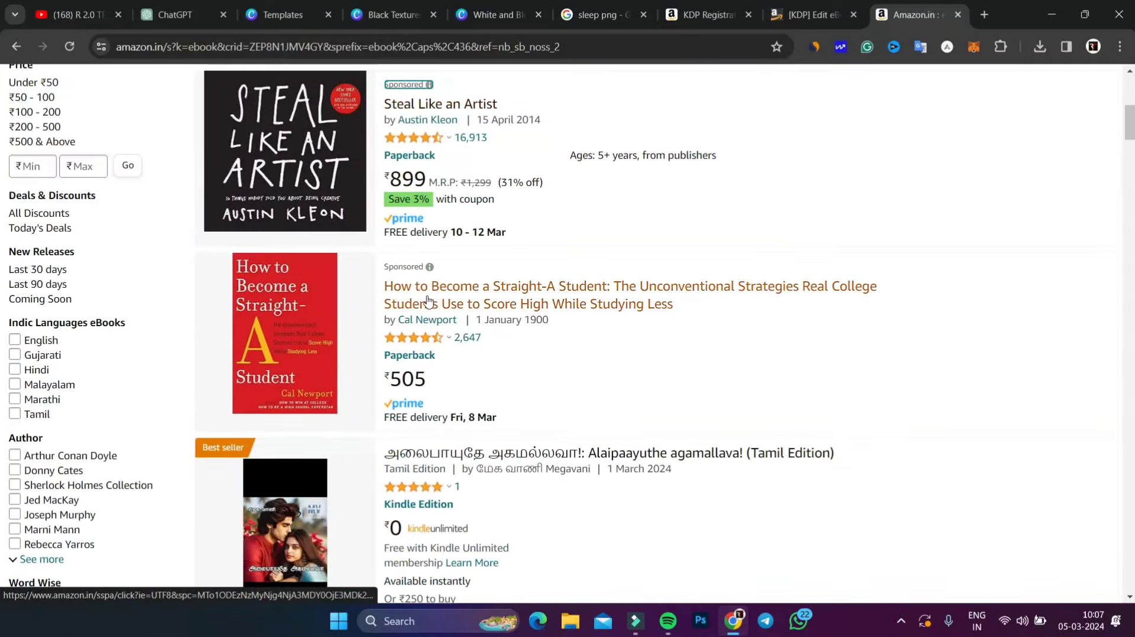
{"action": "scroll", "coordinate": [472, 302], "scroll_direction": "down", "scroll_amount": 1}
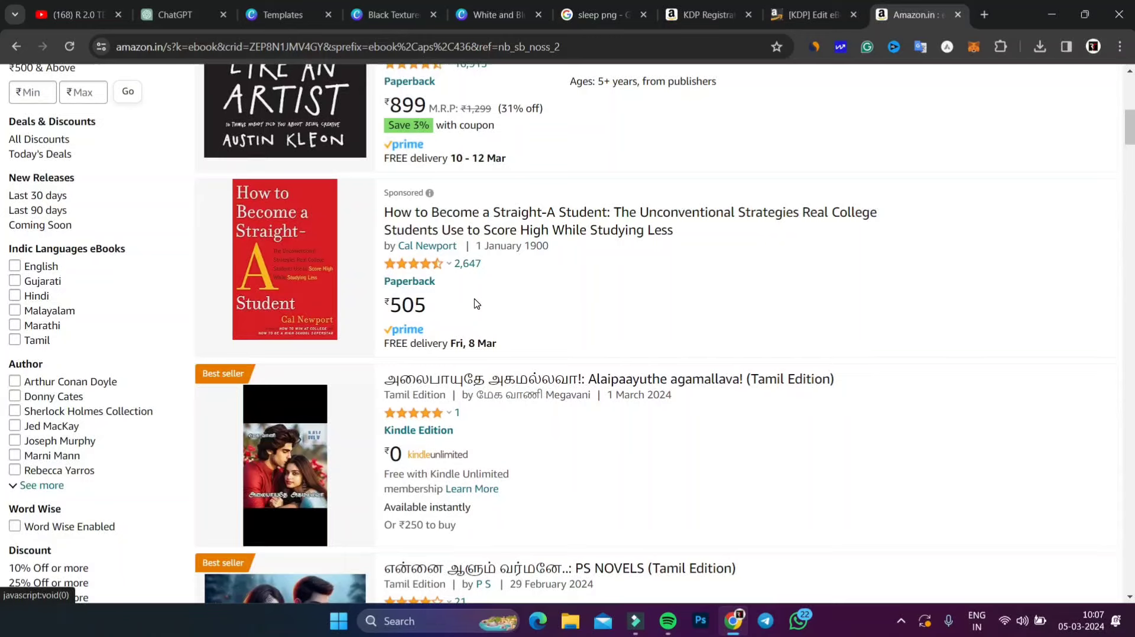